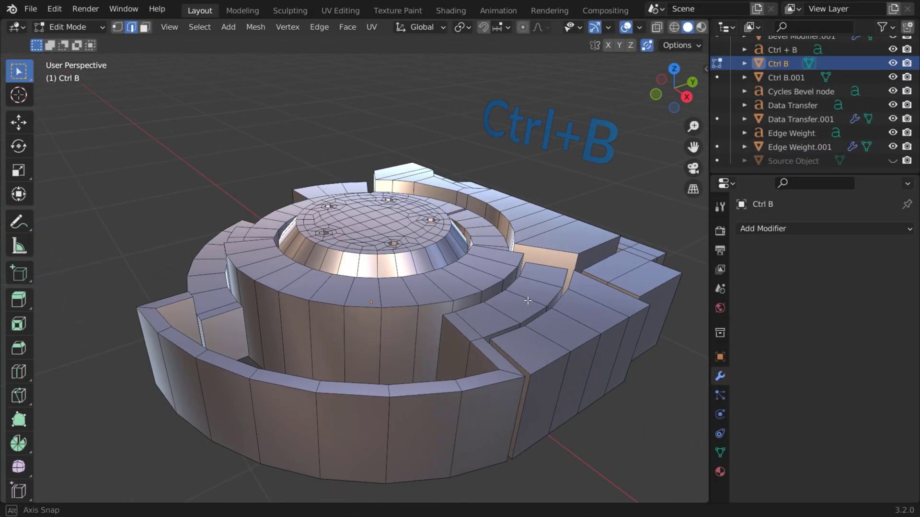
# Step: Bevel the path of upper outer edges along the segmented block beside the open curved wall
pyautogui.press('ctrl')
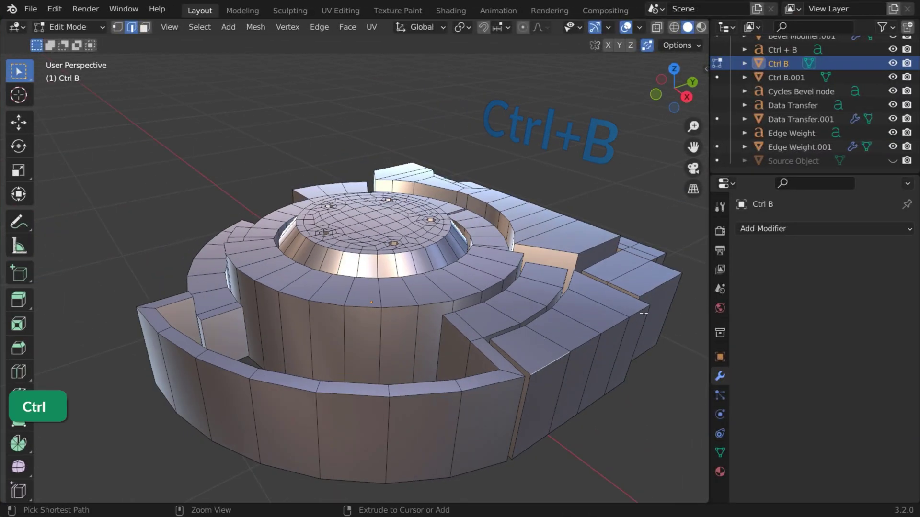
pyautogui.keyDown('ctrl'); pyautogui.click(644, 312); pyautogui.keyUp('ctrl')
pyautogui.hotkey('ctrl', 'b')
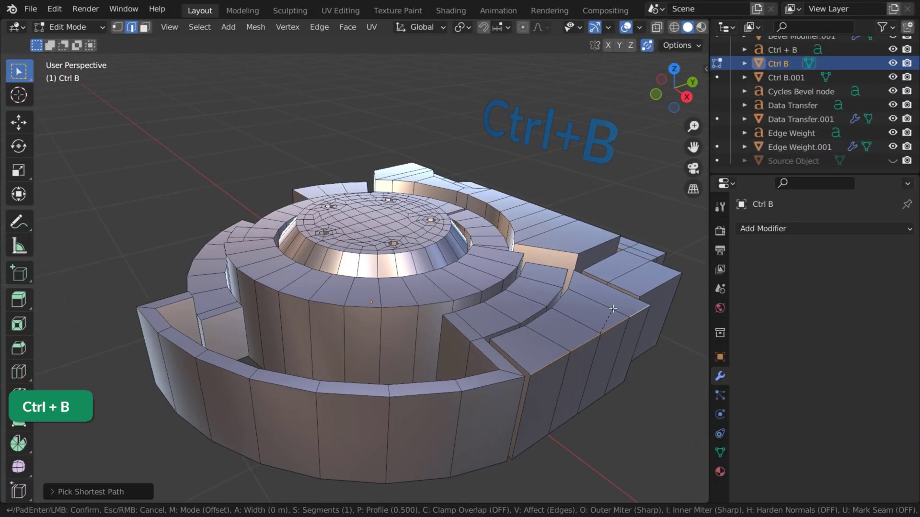
pyautogui.click(604, 282)
# Step: Bevel the upper front edges of the two neighbouring blocks together with a wide single-segment chamfer
pyautogui.moveTo(605, 282); pyautogui.dragTo(416, 344, button='middle')
pyautogui.press('Escape')
pyautogui.press('shift')
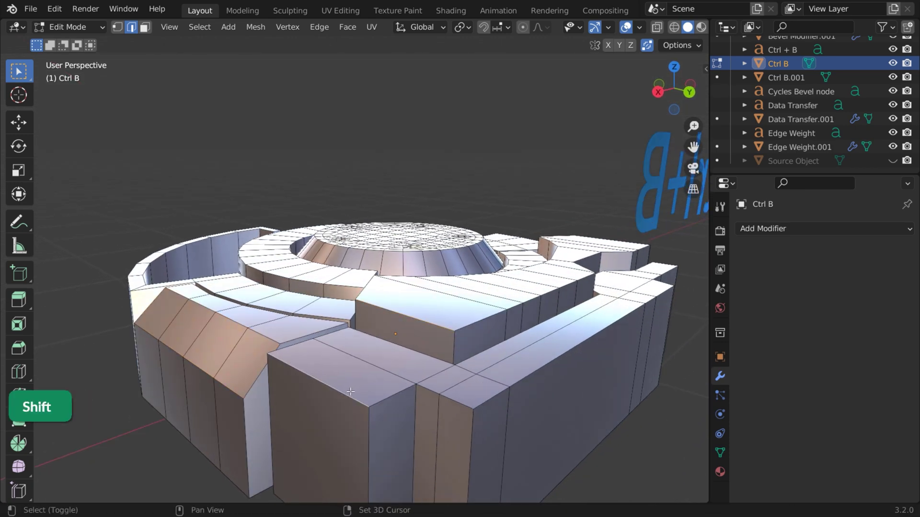
pyautogui.keyDown('shift'); pyautogui.click(350, 392); pyautogui.keyUp('shift')
pyautogui.hotkey('ctrl', 'b')
pyautogui.click(227, 382)
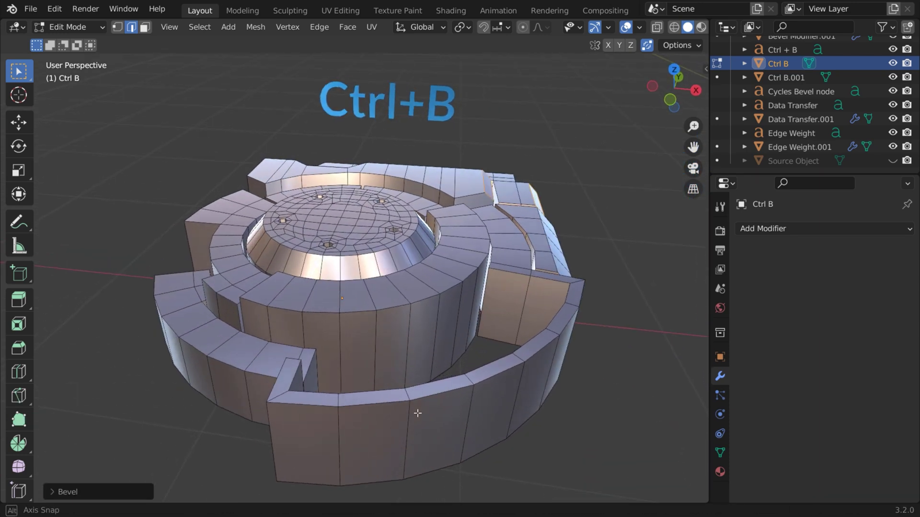
# Step: Leave mesh editing and move the Bevel Modifier text object along the global X axis until it stands behind the model
pyautogui.press('Tab')
pyautogui.press('g')
pyautogui.press('x')
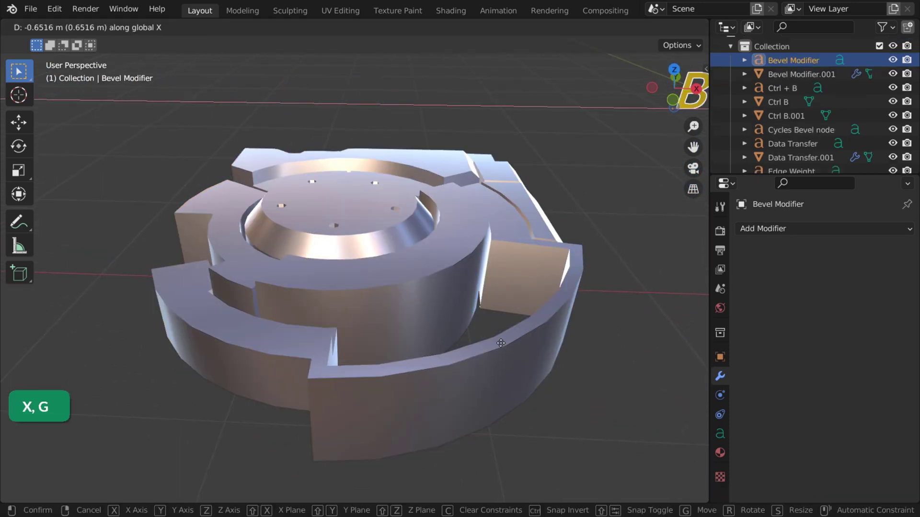
pyautogui.click(501, 343)
# Step: Add a Bevel modifier to the Ctrl B mesh and set its amount to 0.02 m
pyautogui.click(255, 369)
pyautogui.click(790, 228)
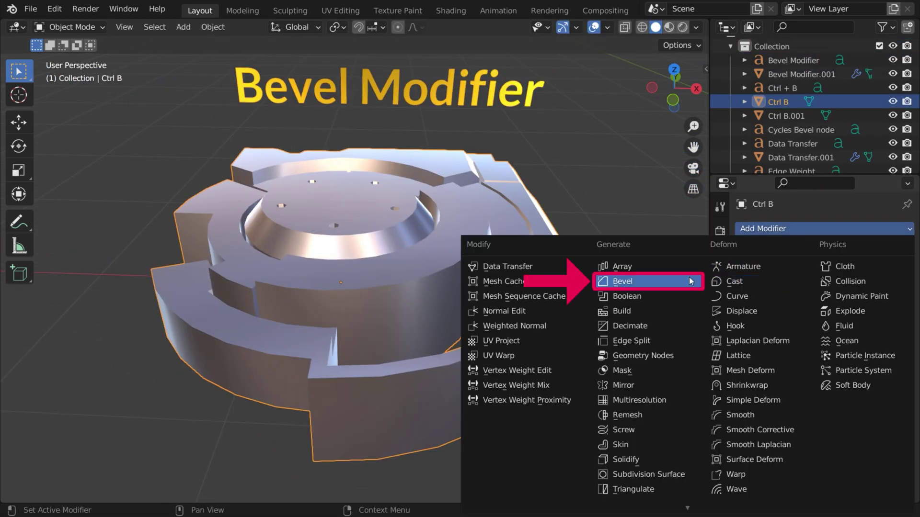
pyautogui.click(656, 286)
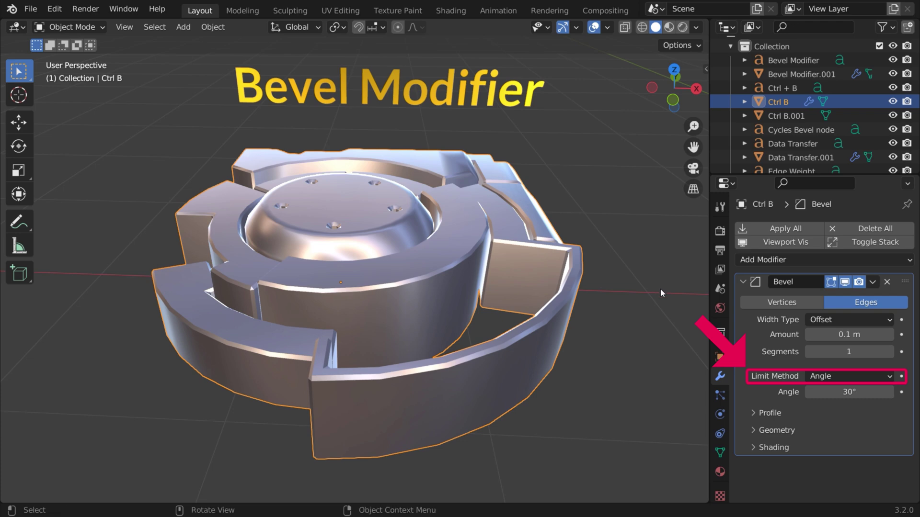
pyautogui.click(826, 334)
pyautogui.write('0.02')
pyautogui.press('Return')
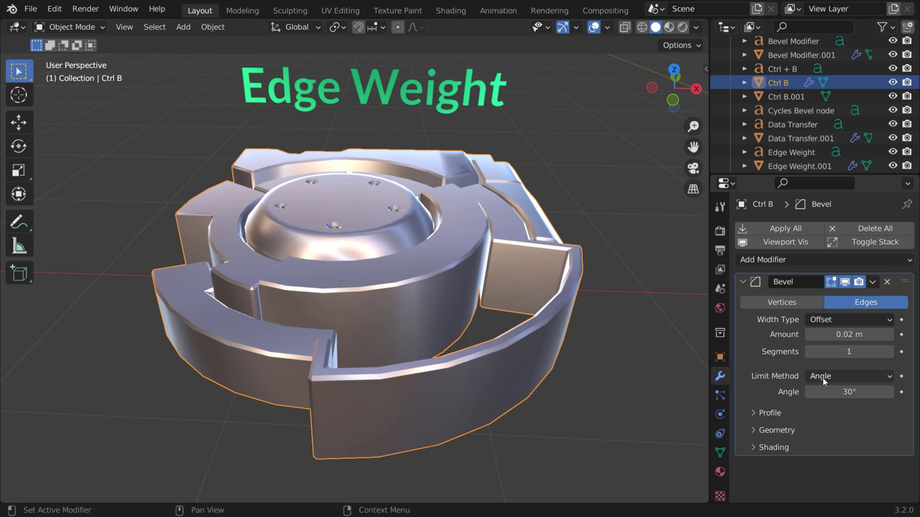
# Step: Limit the Bevel modifier by Weight and assign an edge bevel weight to the model's upper rim edge loops
pyautogui.click(828, 376)
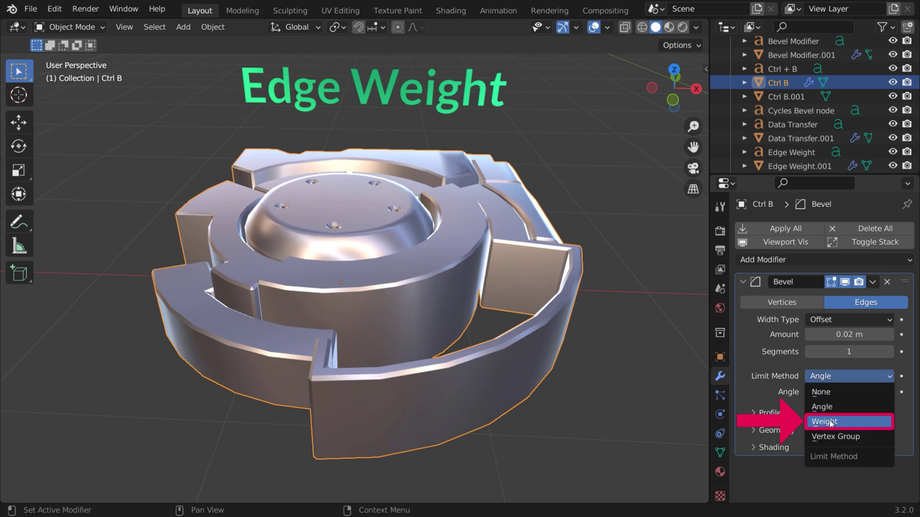
pyautogui.click(861, 422)
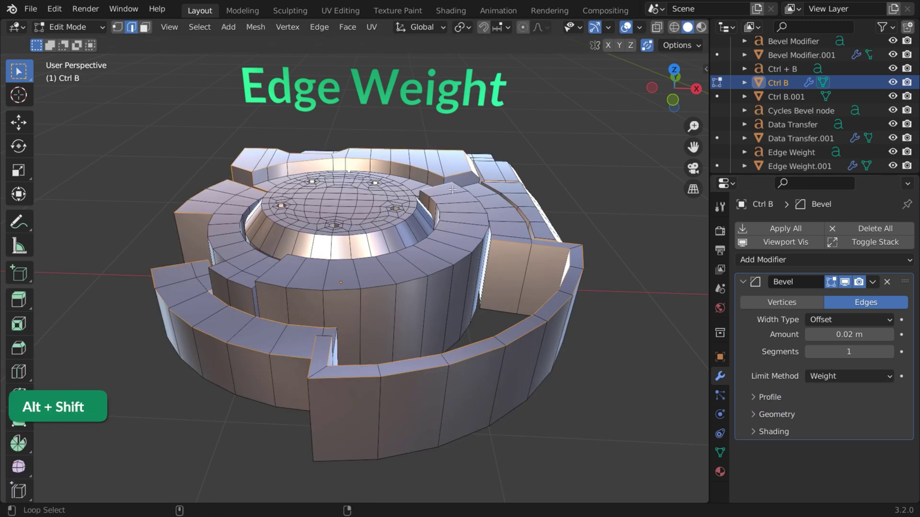
pyautogui.hotkey('ctrl', 'z')
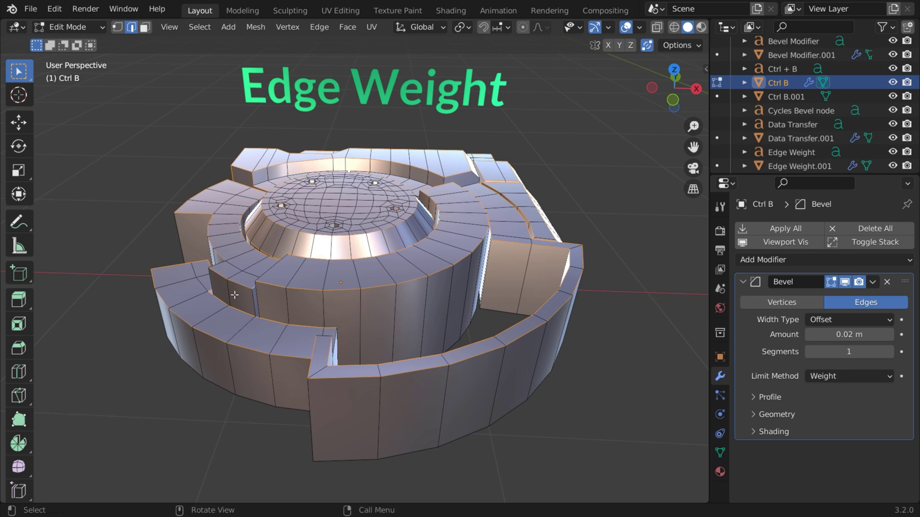
pyautogui.keyDown('alt'); pyautogui.keyDown('shift'); pyautogui.click(418, 214); pyautogui.keyUp('shift'); pyautogui.keyUp('alt')
pyautogui.hotkey('ctrl', 'e')
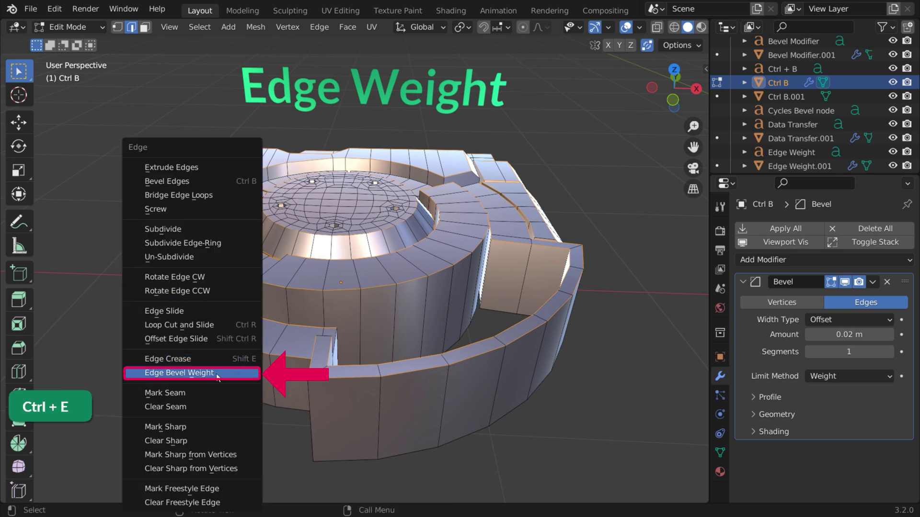
pyautogui.click(217, 375)
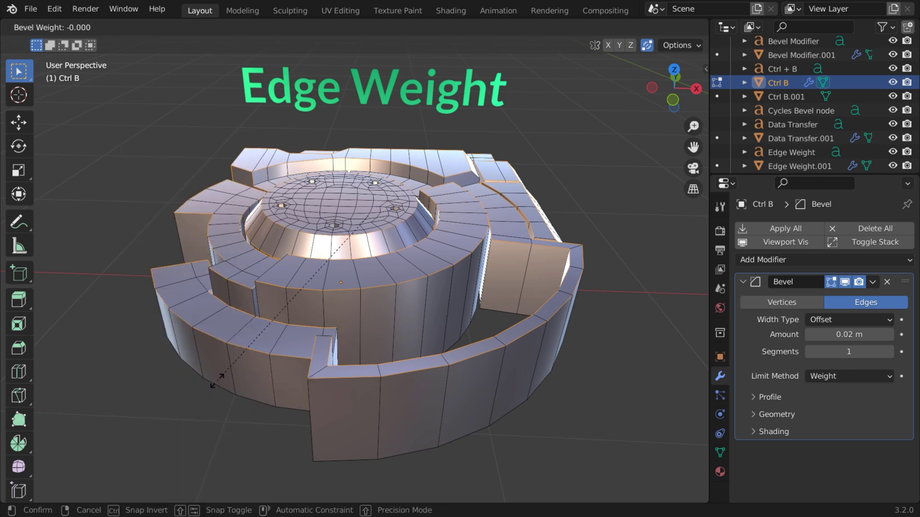
pyautogui.click(136, 462)
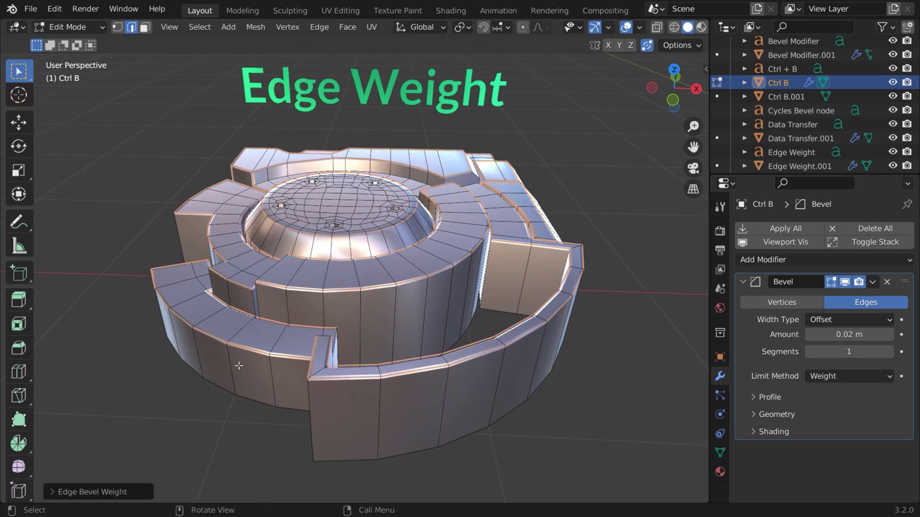
# Step: Assign an edge bevel weight of about 0.25 to the rims of the five hexagonal holes in the dome
pyautogui.keyDown('ctrl'); pyautogui.moveTo(342, 254); pyautogui.dragTo(372, 187, button='middle'); pyautogui.keyUp('ctrl')
pyautogui.keyDown('shift'); pyautogui.moveTo(371, 230); pyautogui.dragTo(376, 378, button='middle'); pyautogui.keyUp('shift')
pyautogui.moveTo(376, 378); pyautogui.dragTo(379, 423, button='middle')
pyautogui.keyDown('alt'); pyautogui.click(364, 419); pyautogui.keyUp('alt')
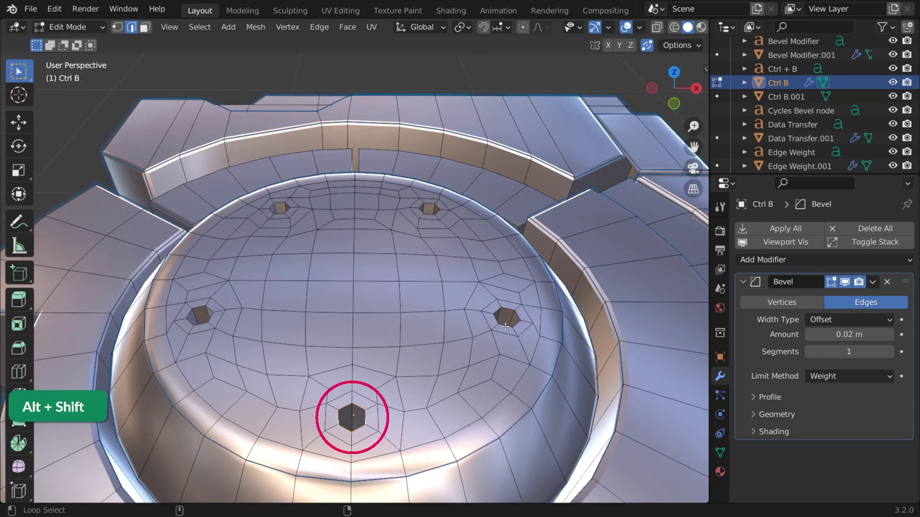
pyautogui.keyDown('alt'); pyautogui.keyDown('shift'); pyautogui.click(519, 318); pyautogui.keyUp('shift'); pyautogui.keyUp('alt')
pyautogui.keyDown('alt'); pyautogui.keyDown('shift'); pyautogui.click(438, 209); pyautogui.keyUp('shift'); pyautogui.keyUp('alt')
pyautogui.keyDown('alt'); pyautogui.keyDown('shift'); pyautogui.click(289, 210); pyautogui.keyUp('shift'); pyautogui.keyUp('alt')
pyautogui.keyDown('alt'); pyautogui.keyDown('shift'); pyautogui.click(212, 315); pyautogui.keyUp('shift'); pyautogui.keyUp('alt')
pyautogui.hotkey('ctrl', 'e')
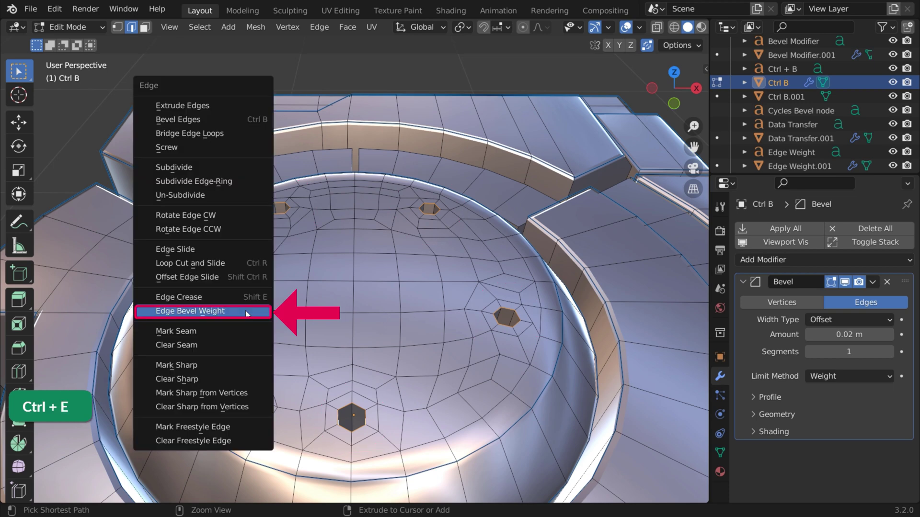
pyautogui.click(245, 311)
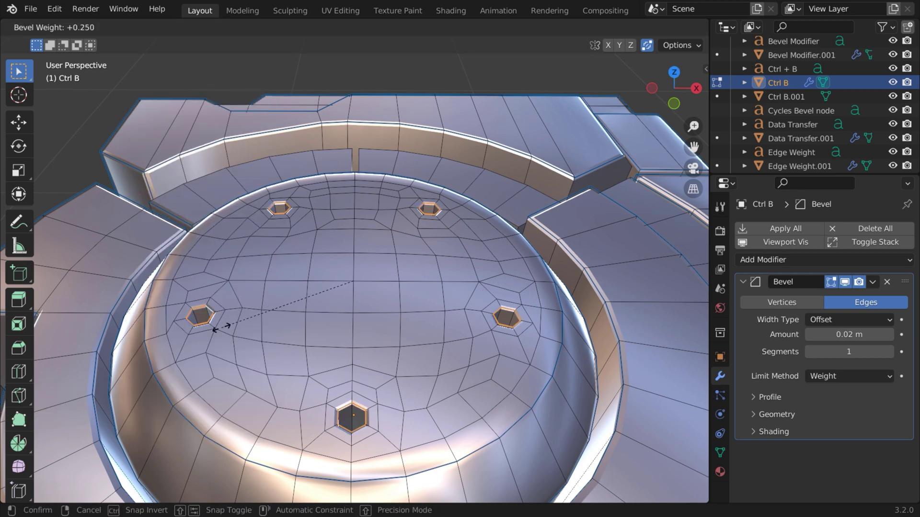
pyautogui.click(225, 329)
pyautogui.press('Tab')
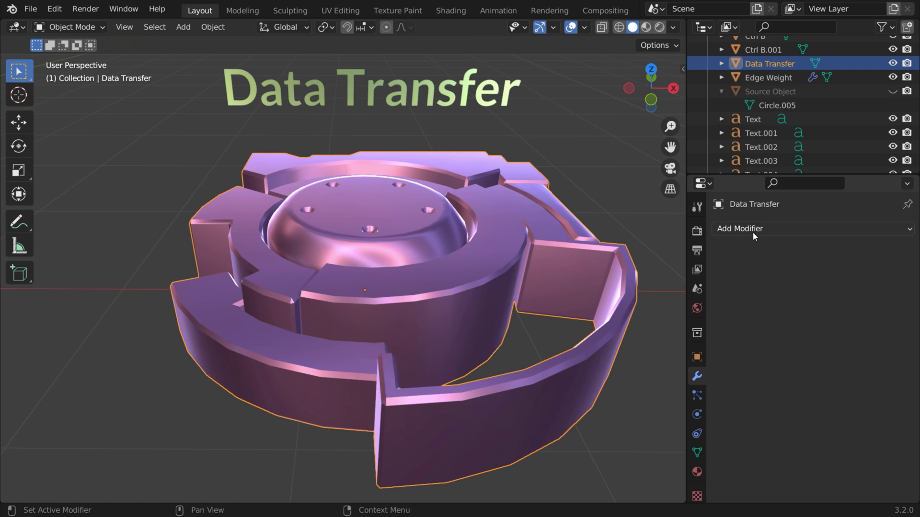
# Step: Add a Data Transfer modifier to the Data Transfer mesh with Source Object as its source
pyautogui.click(753, 233)
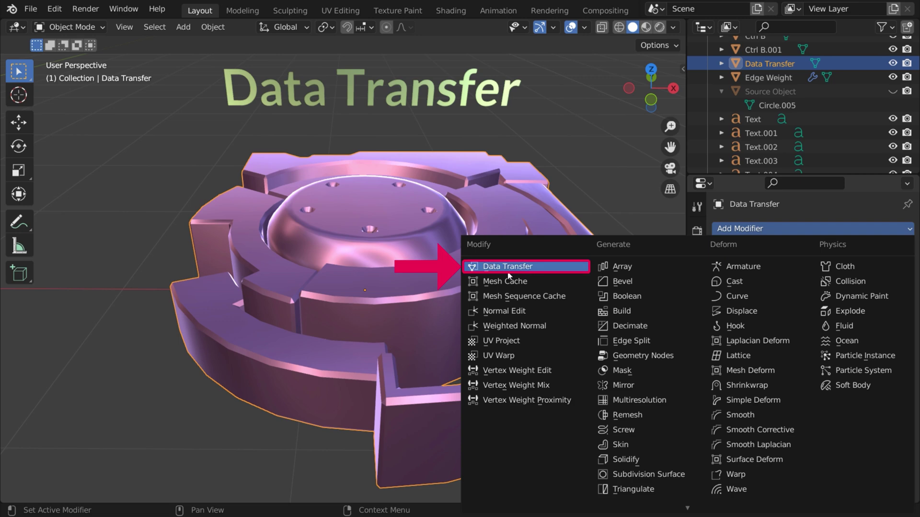
pyautogui.click(548, 274)
pyautogui.click(887, 303)
pyautogui.click(811, 92)
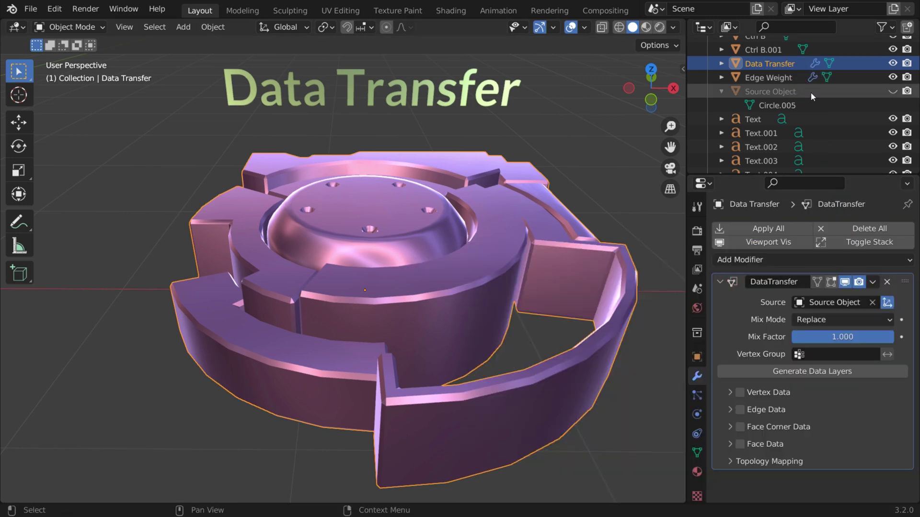
# Step: Show the Source Object to check its overlap with the mesh, and hide it from the viewport and renders
pyautogui.click(892, 91)
pyautogui.click(777, 91)
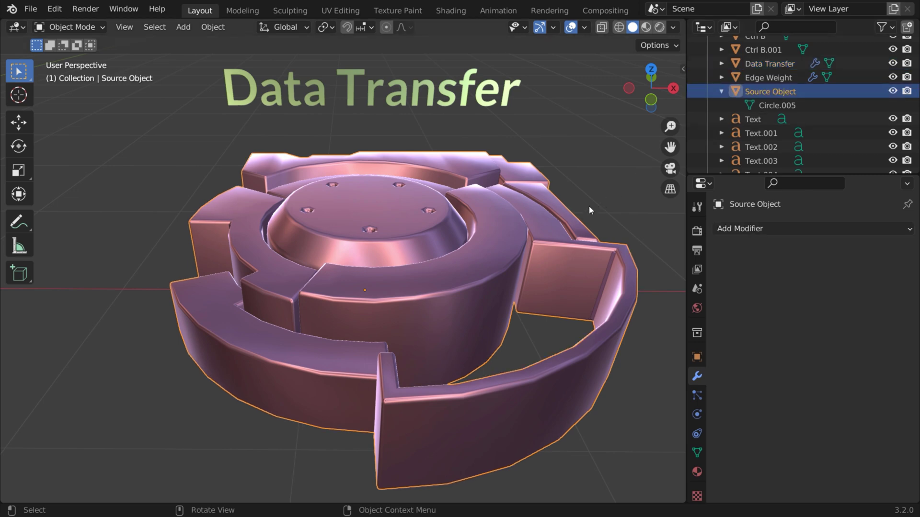
pyautogui.press('g')
pyautogui.press('Escape')
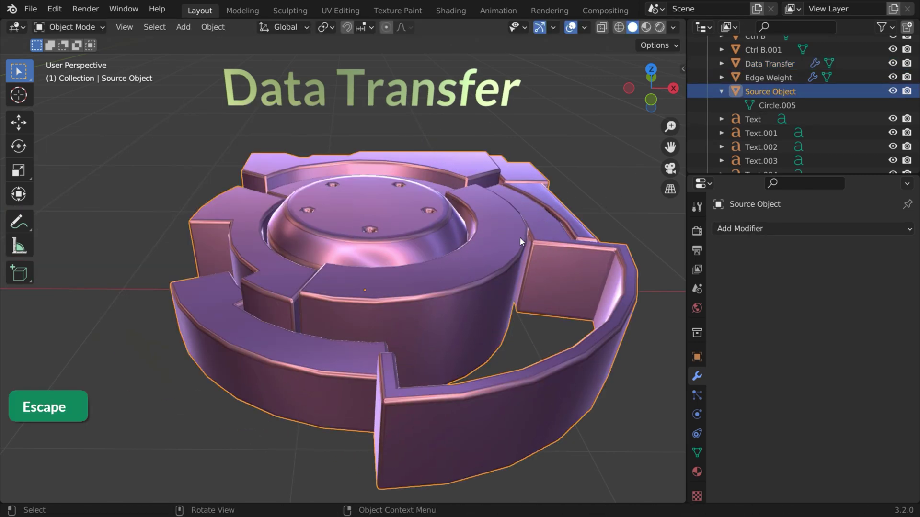
pyautogui.click(892, 91)
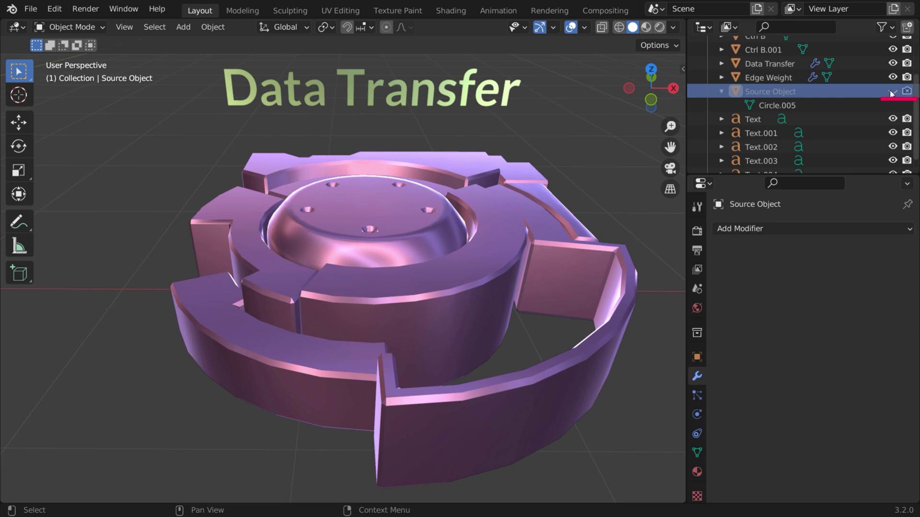
# Step: Enable Face Corner Data with Custom Normals in the mesh's Data Transfer modifier
pyautogui.click(548, 242)
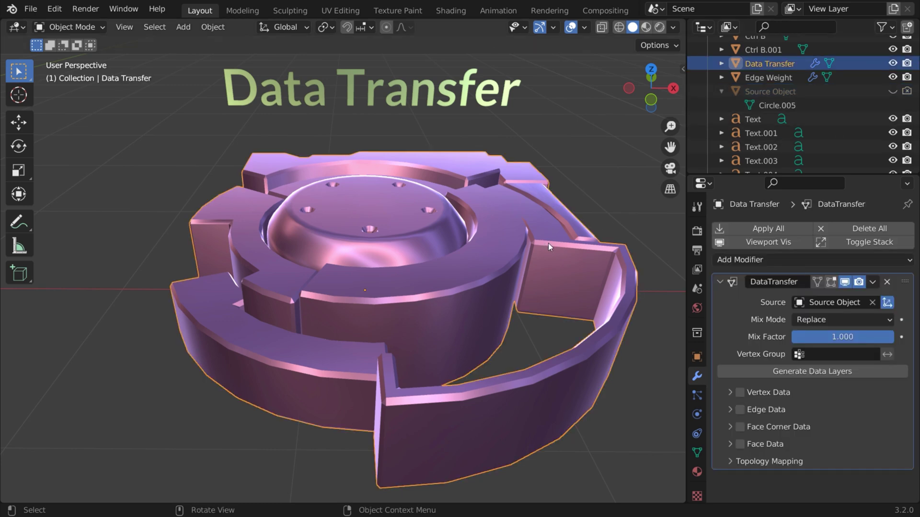
pyautogui.click(731, 427)
pyautogui.scroll(-2, 731, 426)
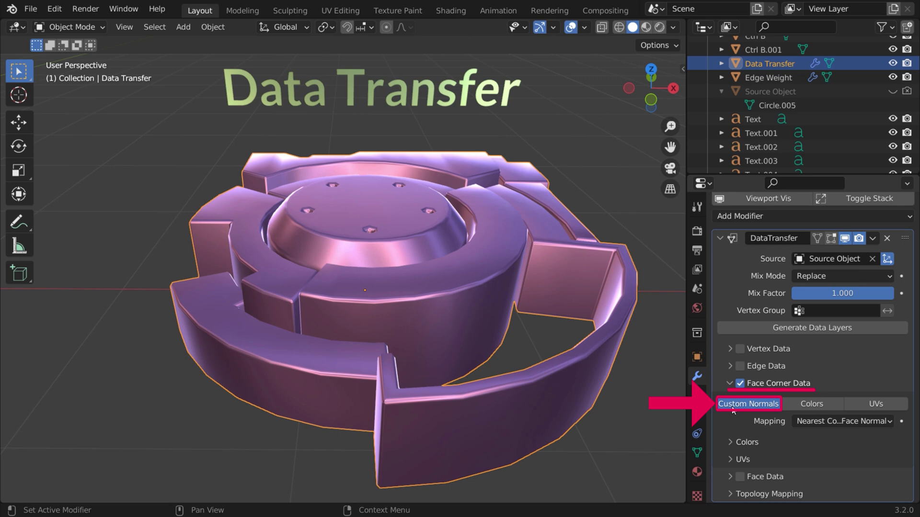
# Step: Remove the Data Transfer modifier from the mesh and add a Weighted Normal modifier in its place
pyautogui.keyDown('ctrl'); pyautogui.moveTo(335, 285); pyautogui.dragTo(183, 258, button='middle'); pyautogui.keyUp('ctrl')
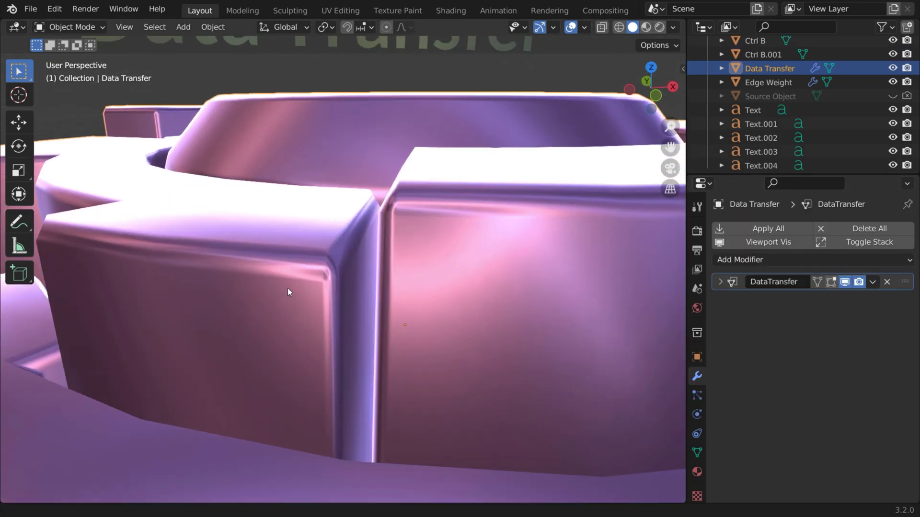
pyautogui.scroll(3, 285, 276)
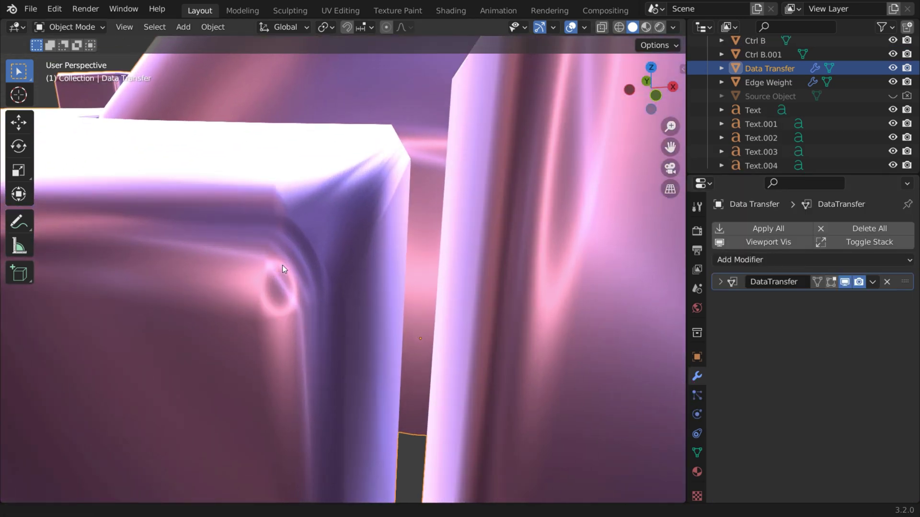
pyautogui.keyDown('ctrl'); pyautogui.moveTo(282, 265); pyautogui.dragTo(287, 260, button='middle'); pyautogui.keyUp('ctrl')
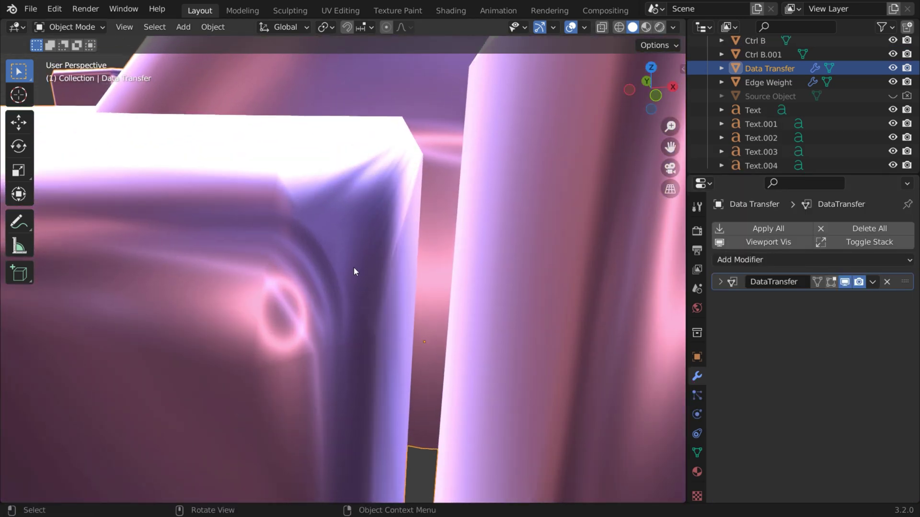
pyautogui.click(887, 282)
pyautogui.click(799, 231)
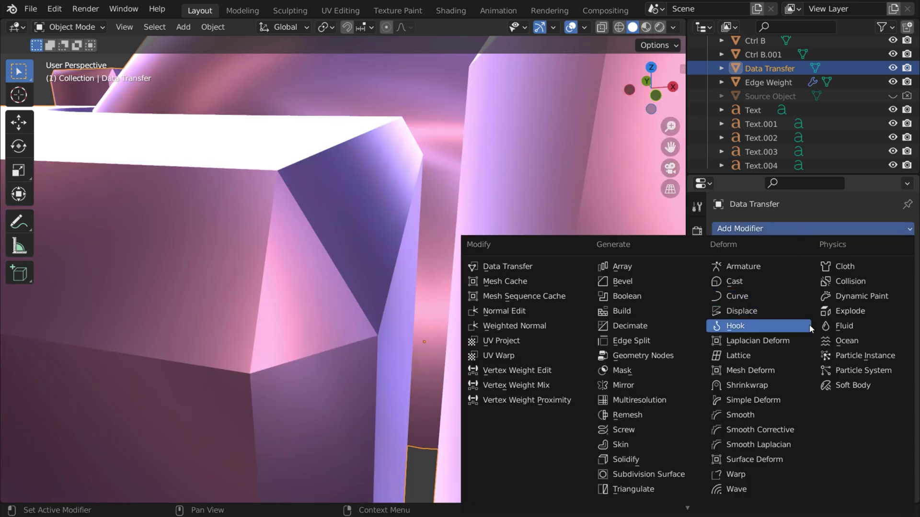
pyautogui.click(559, 333)
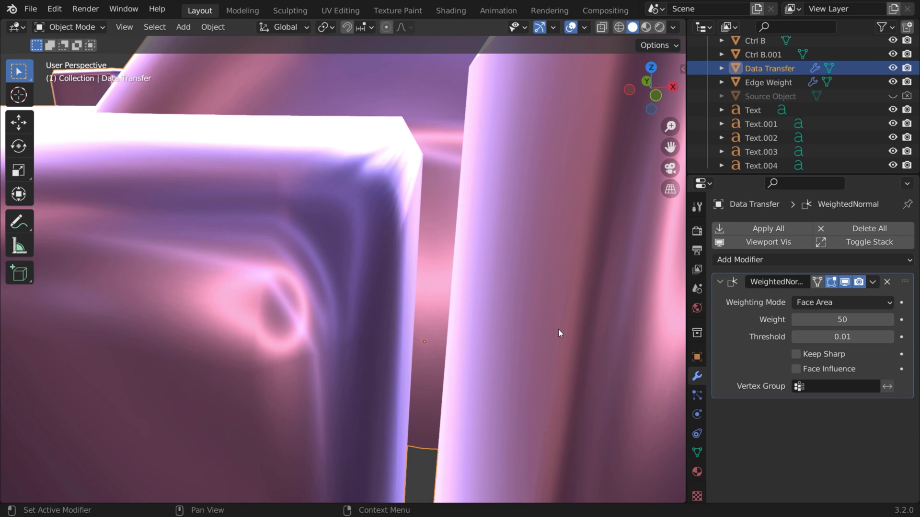
pyautogui.keyDown('ctrl'); pyautogui.moveTo(559, 329); pyautogui.dragTo(431, 394, button='middle'); pyautogui.keyUp('ctrl')
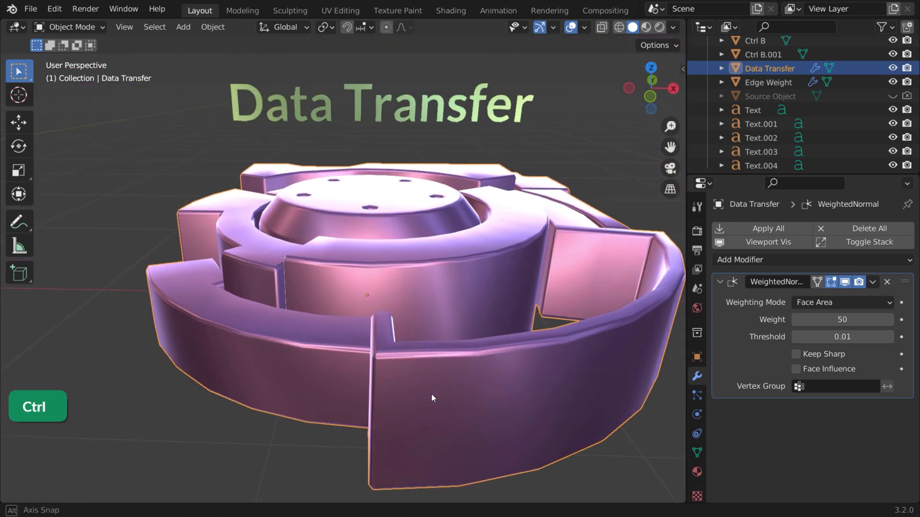
pyautogui.press('shift')
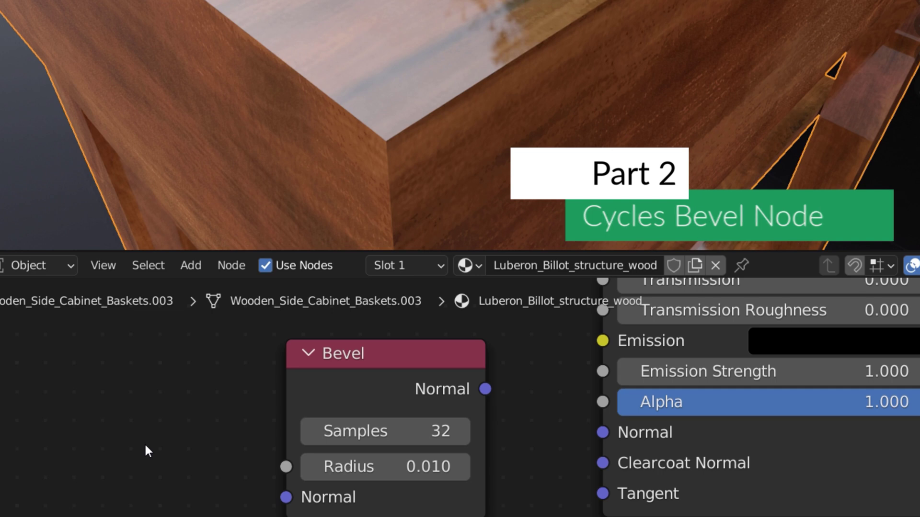
# Step: Connect the Bevel node's Normal output to the Normal input of the wood material's main shader
pyautogui.moveTo(484, 389); pyautogui.dragTo(600, 433)
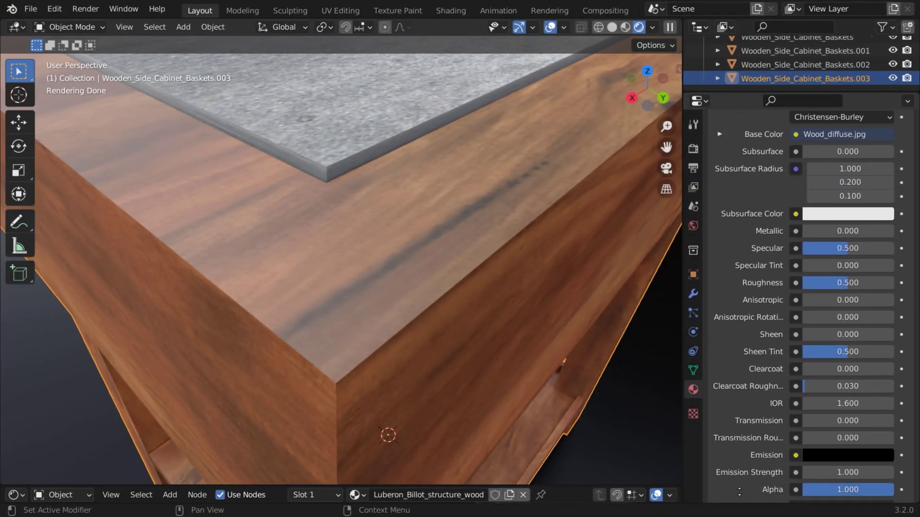
# Step: Assign a Bevel node to the wood material's Normal input and set its radius to 0.020
pyautogui.moveTo(740, 478); pyautogui.dragTo(729, 304, button='middle')
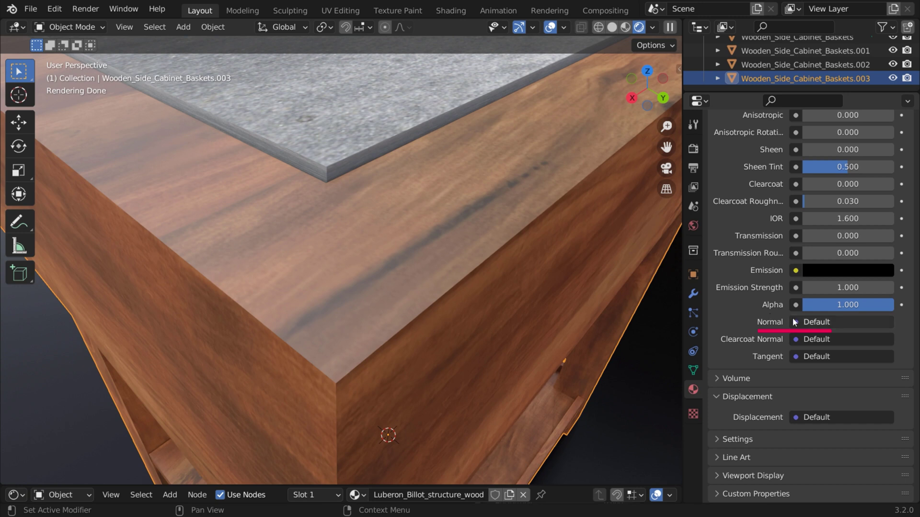
pyautogui.click(814, 322)
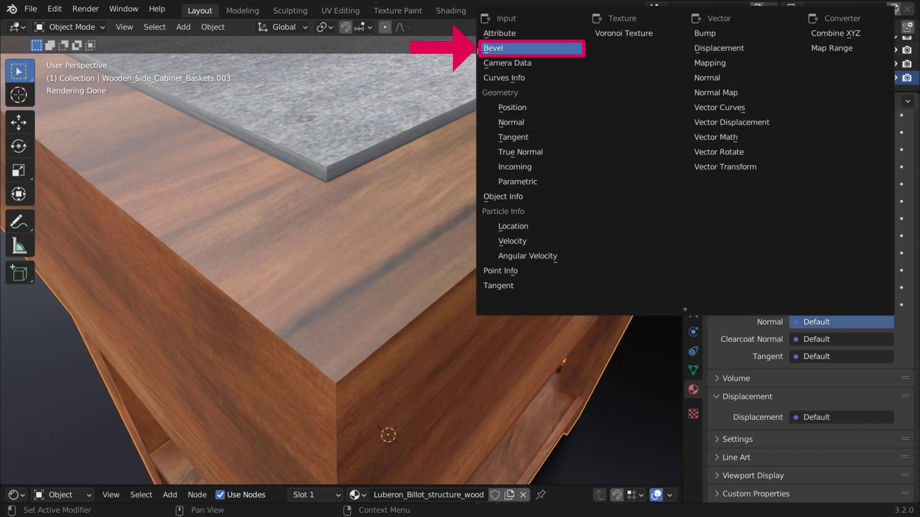
pyautogui.click(575, 49)
pyautogui.doubleClick(821, 357)
pyautogui.press('Return')
# Step: Set the Bevel input on the wood material's Normal to 16 samples and inspect the rounded cabinet edges
pyautogui.doubleClick(845, 340)
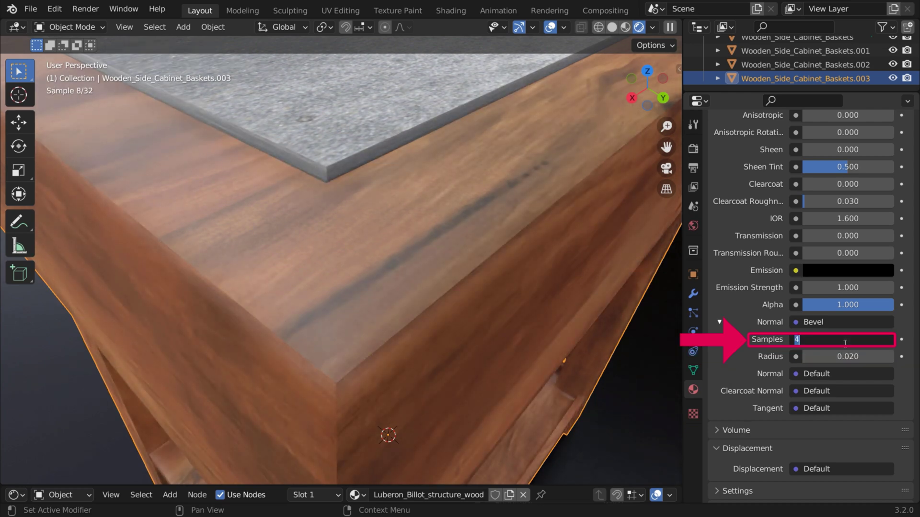
pyautogui.press('Return')
pyautogui.moveTo(410, 344); pyautogui.dragTo(521, 359, button='middle')
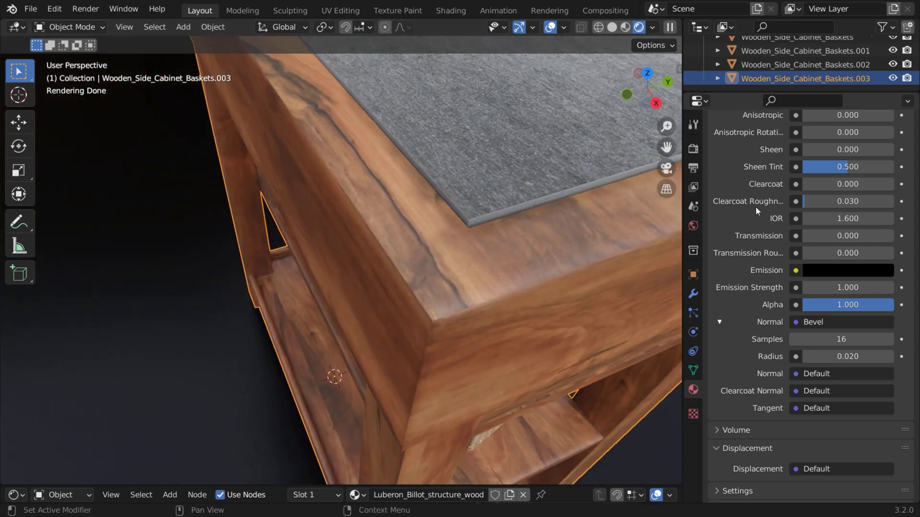
# Step: Set the wood material's Specular to 1.000 and Roughness to 0.000, and inspect the reflections along the cabinet's edge
pyautogui.scroll(15, 754, 203)
pyautogui.scroll(2, 751, 147)
pyautogui.moveTo(847, 439); pyautogui.dragTo(894, 439)
pyautogui.moveTo(860, 472); pyautogui.dragTo(814, 473)
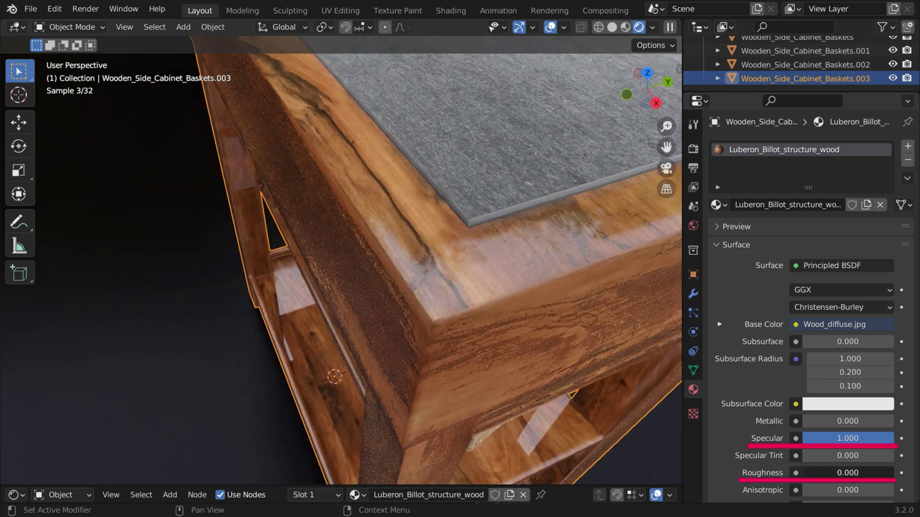
pyautogui.moveTo(507, 352); pyautogui.dragTo(461, 255, button='middle')
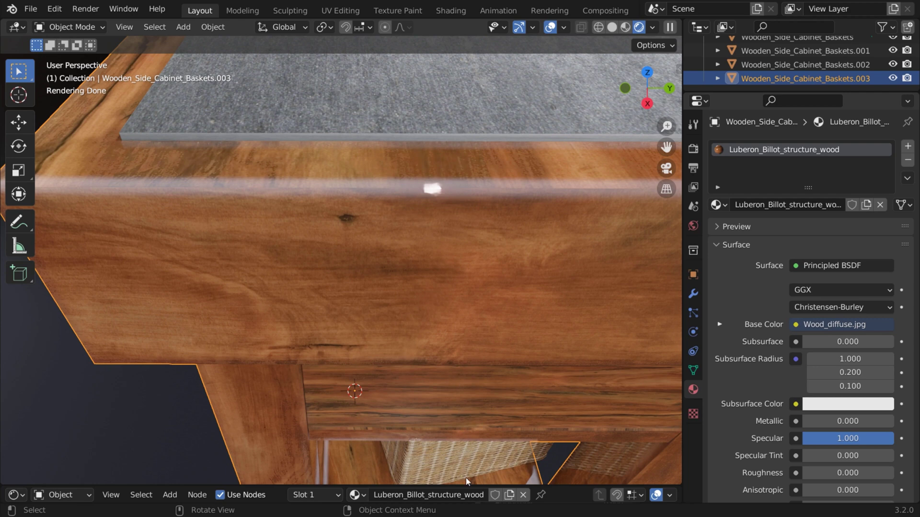
# Step: Add a Bevel node to the wood material's node tree and link its Normal output to the Principled BSDF's Normal input
pyautogui.moveTo(466, 484); pyautogui.dragTo(466, 38)
pyautogui.hotkey('shift', 'a')
pyautogui.moveTo(137, 339)
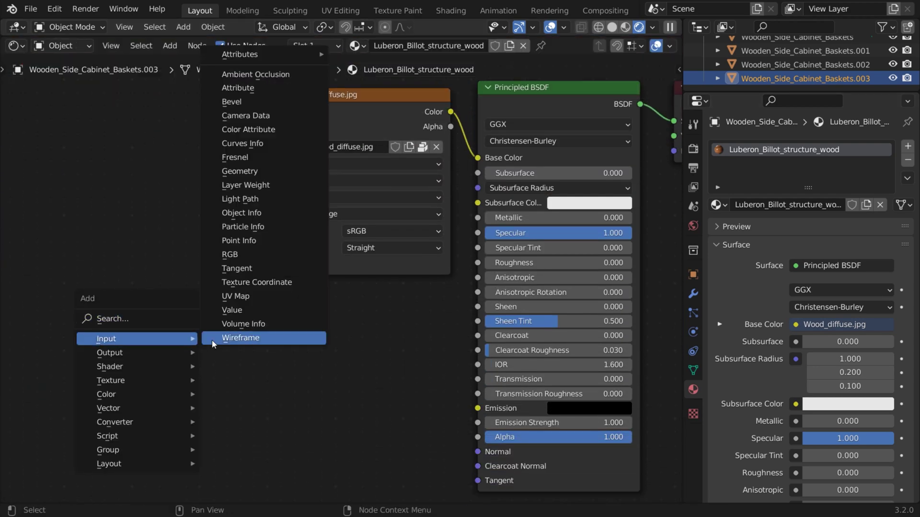
pyautogui.click(232, 99)
pyautogui.click(395, 427)
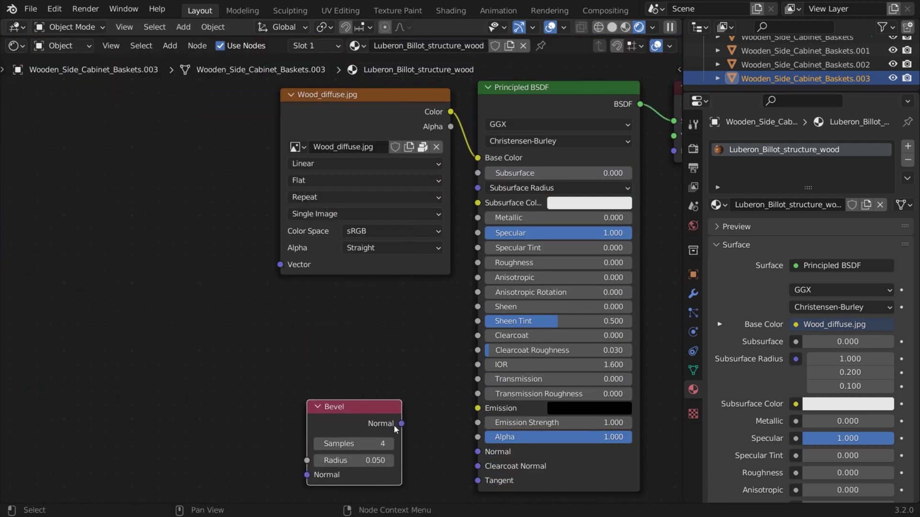
pyautogui.moveTo(402, 424); pyautogui.dragTo(477, 452)
# Step: Set the Bevel node to 16 samples with a 0.020 radius, and bring back the 3D view with the render settings
pyautogui.doubleClick(377, 444)
pyautogui.write('16')
pyautogui.doubleClick(331, 463)
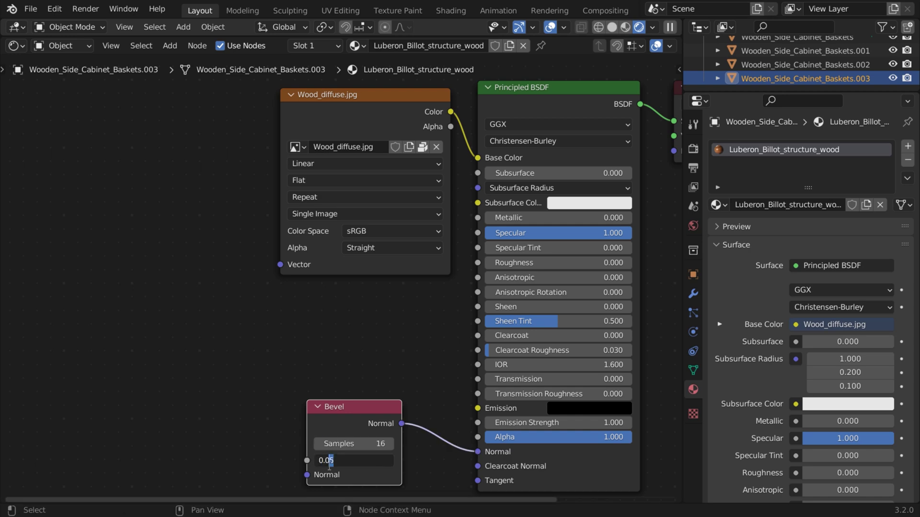
pyautogui.write('2')
pyautogui.press('Return')
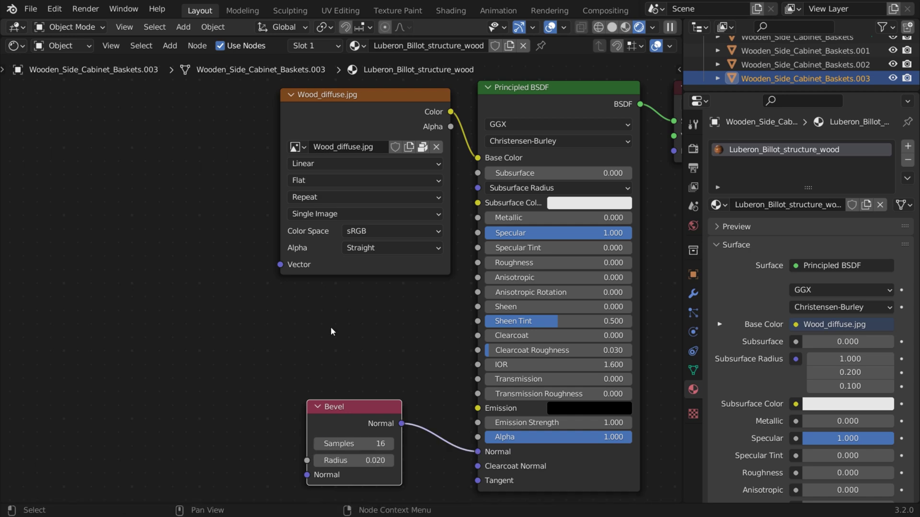
pyautogui.moveTo(343, 37); pyautogui.dragTo(343, 488)
pyautogui.click(693, 149)
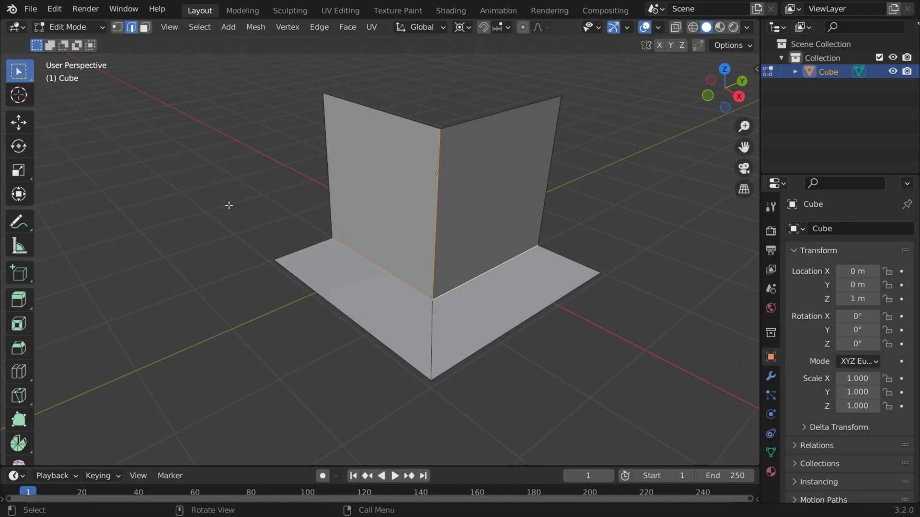
# Step: Bevel the three selected corner edges by about 0.292 m with 3 segments and a profile shape of about 0.461
pyautogui.hotkey('ctrl', 'b')
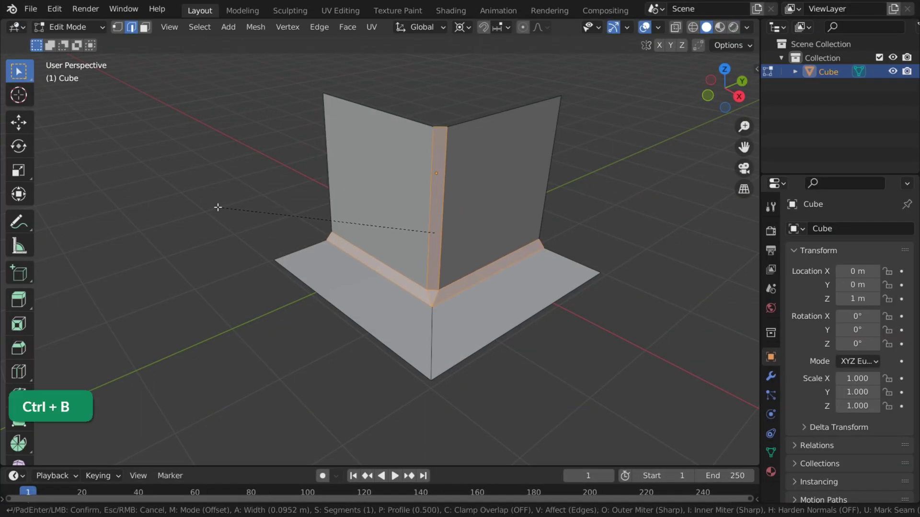
pyautogui.scroll(1, 201, 207)
pyautogui.scroll(1, 201, 208)
pyautogui.press('p')
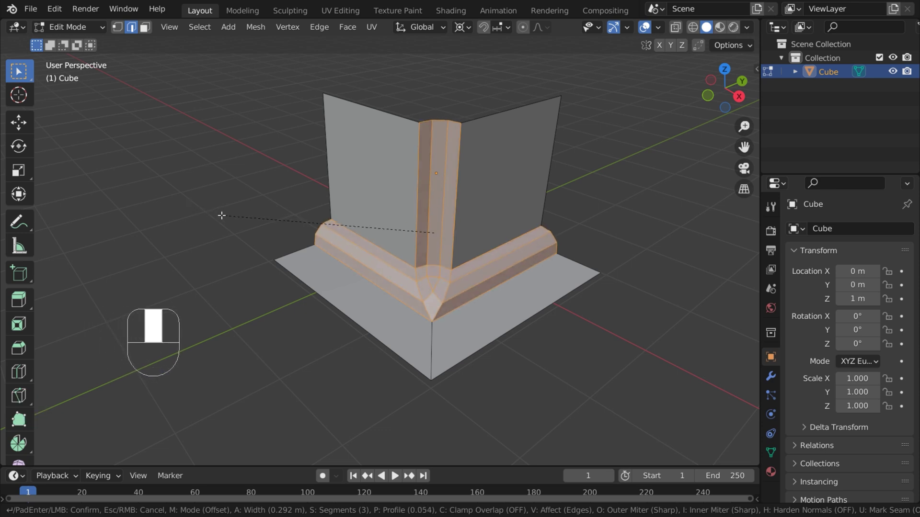
pyautogui.click(200, 220)
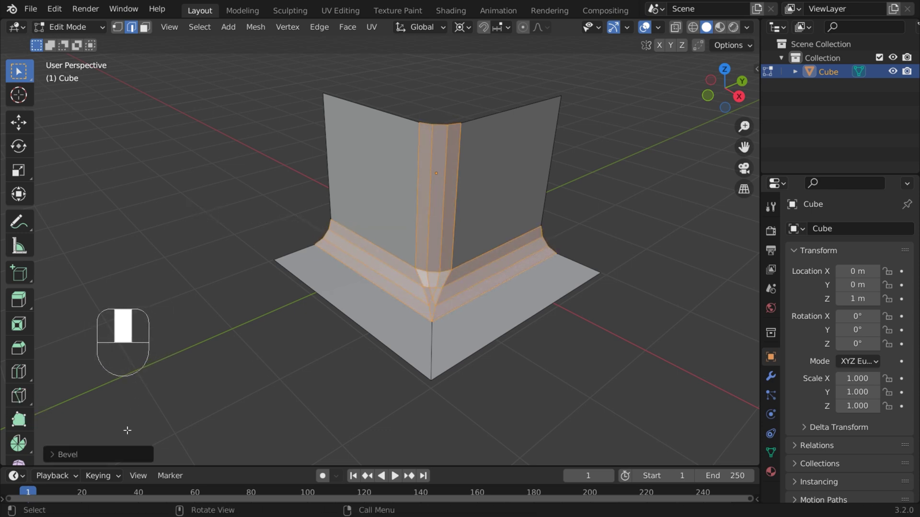
# Step: Set the corner bevel to 6 segments with a shape of 0.500
pyautogui.click(127, 454)
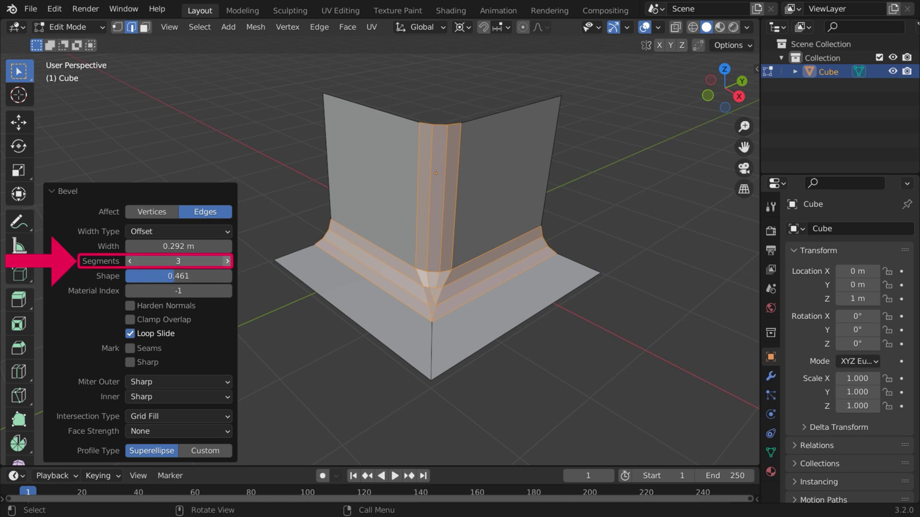
pyautogui.click(227, 261)
pyautogui.click(227, 261)
pyautogui.click(227, 261)
pyautogui.moveTo(181, 279)
pyautogui.mouseDown()
pyautogui.moveTo(230, 276)
pyautogui.moveTo(179, 276)
pyautogui.mouseUp()
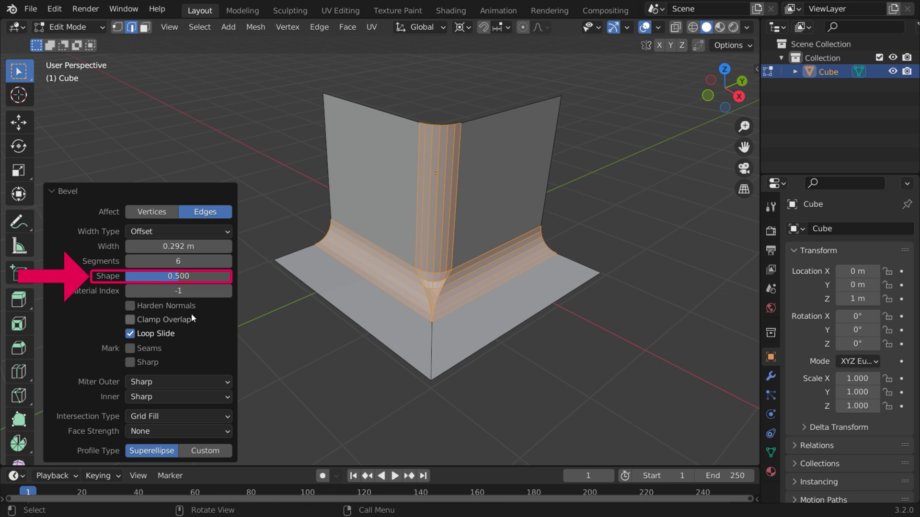
# Step: Set the bevel's outer miter to Patch and its inner miter to Arc with an adjusted spread, and switch the outer miter to Arc
pyautogui.click(194, 383)
pyautogui.click(192, 412)
pyautogui.click(190, 397)
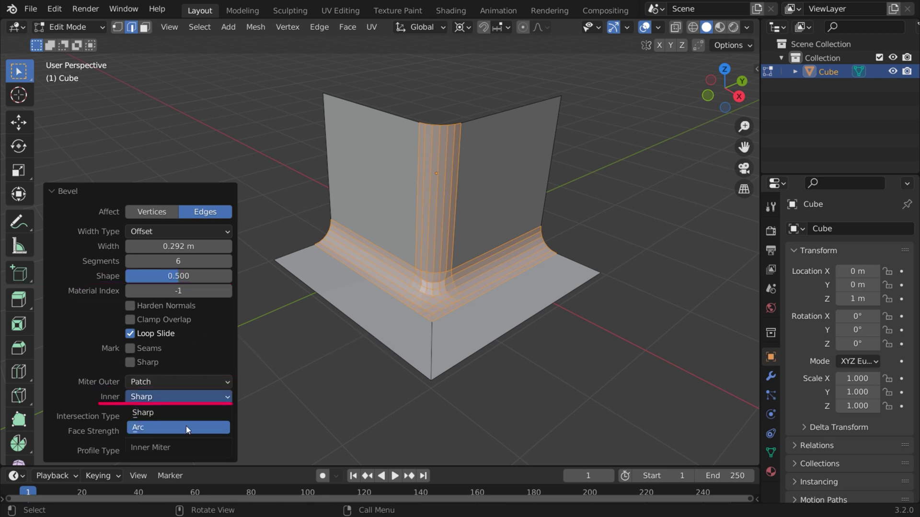
pyautogui.click(186, 426)
pyautogui.moveTo(177, 402); pyautogui.dragTo(213, 402)
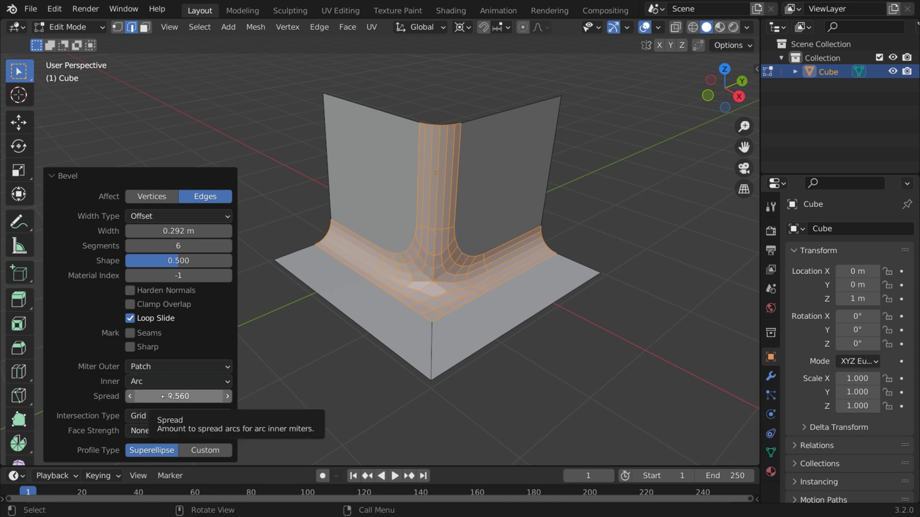
pyautogui.click(169, 371)
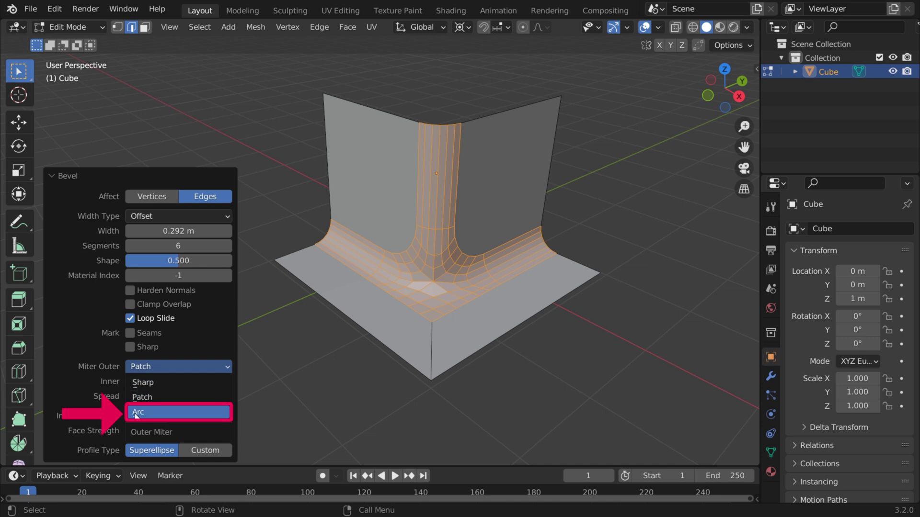
pyautogui.click(184, 414)
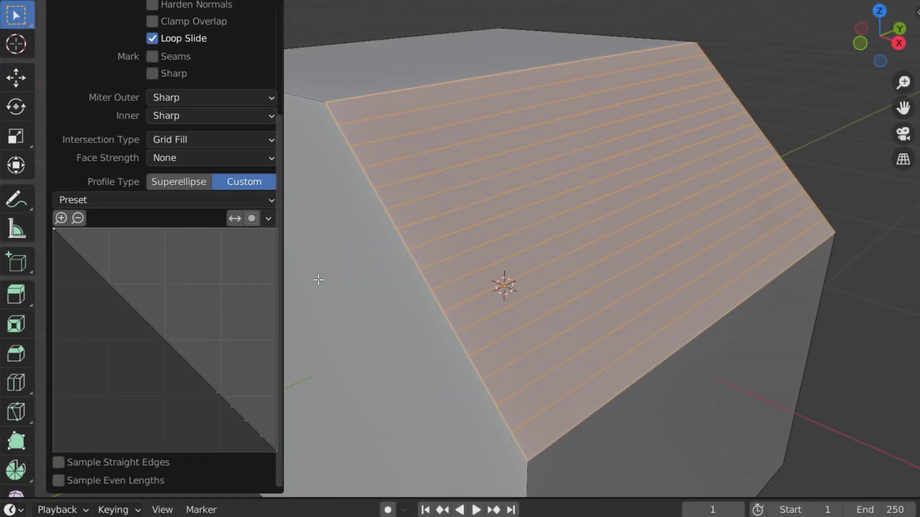
# Step: Apply the Steps preset to the bevel's custom profile
pyautogui.click(220, 200)
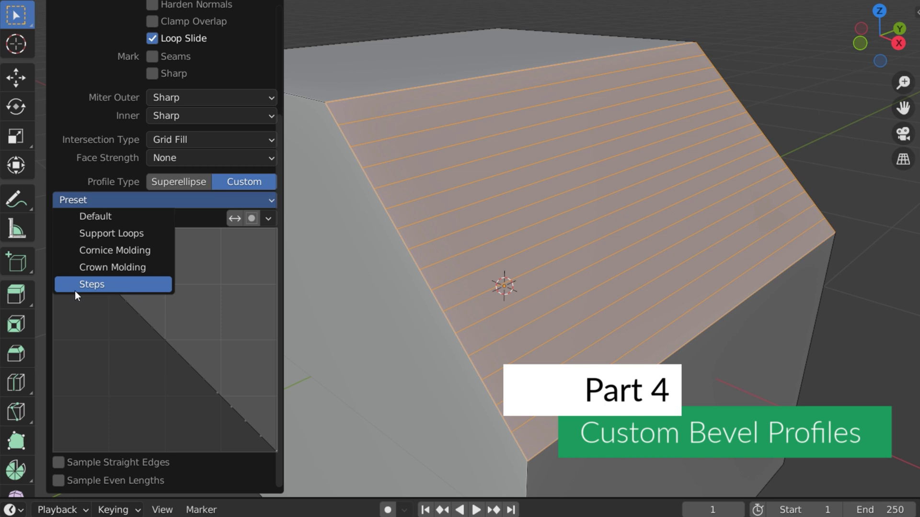
pyautogui.click(160, 291)
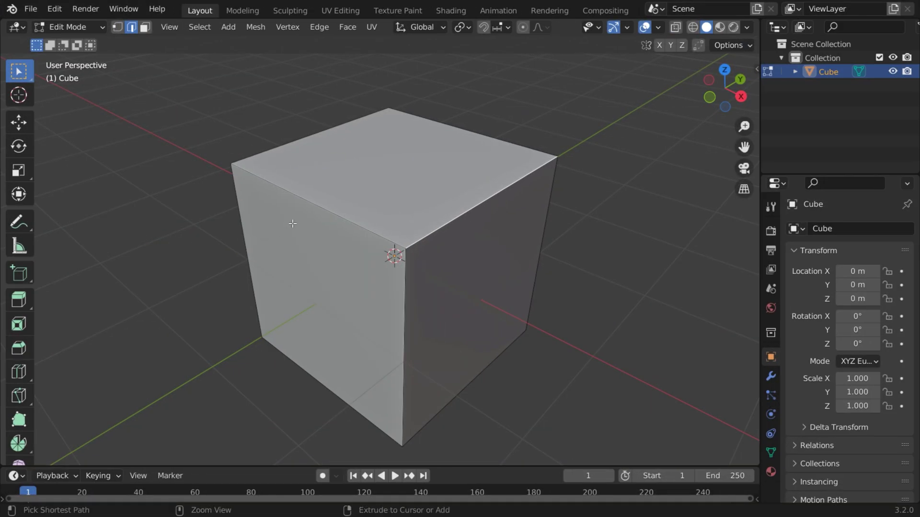
# Step: Bevel the cube's selected upper edge by about 0.675 m and give it 16 segments with a 0.500 shape
pyautogui.hotkey('ctrl', 'b')
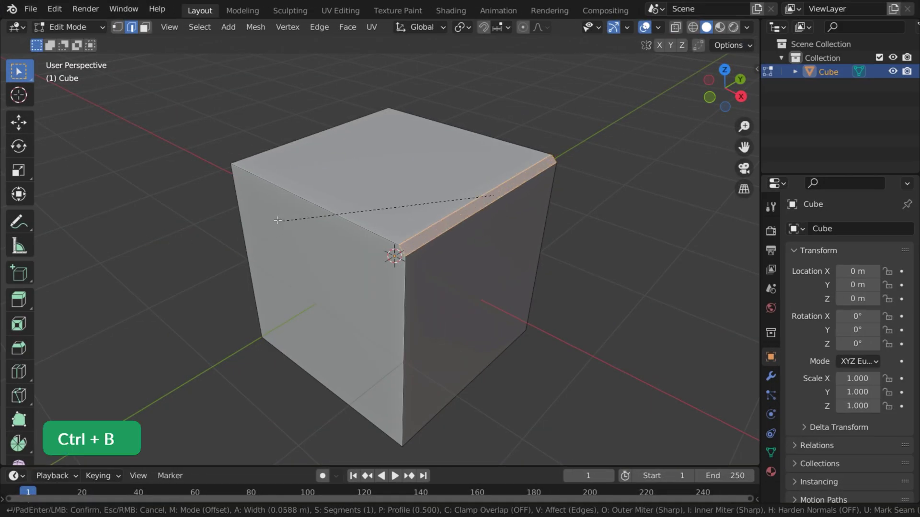
pyautogui.click(200, 218)
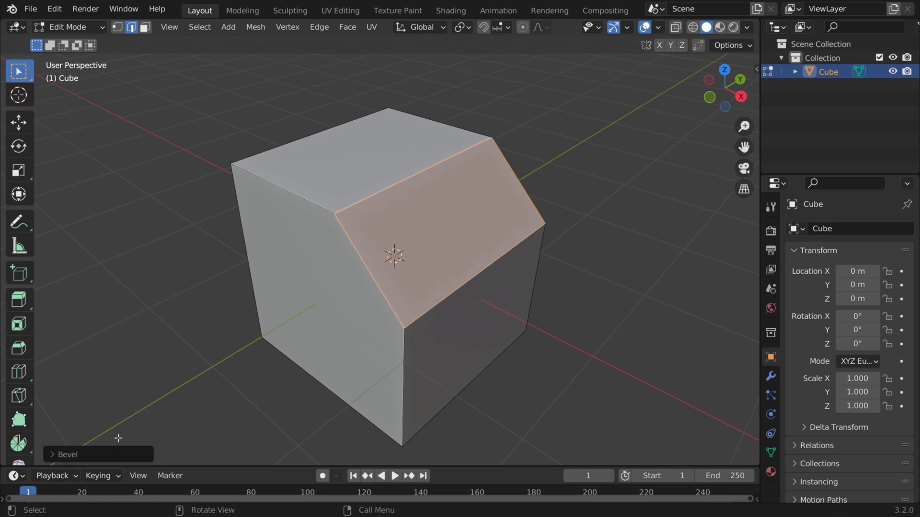
pyautogui.click(67, 455)
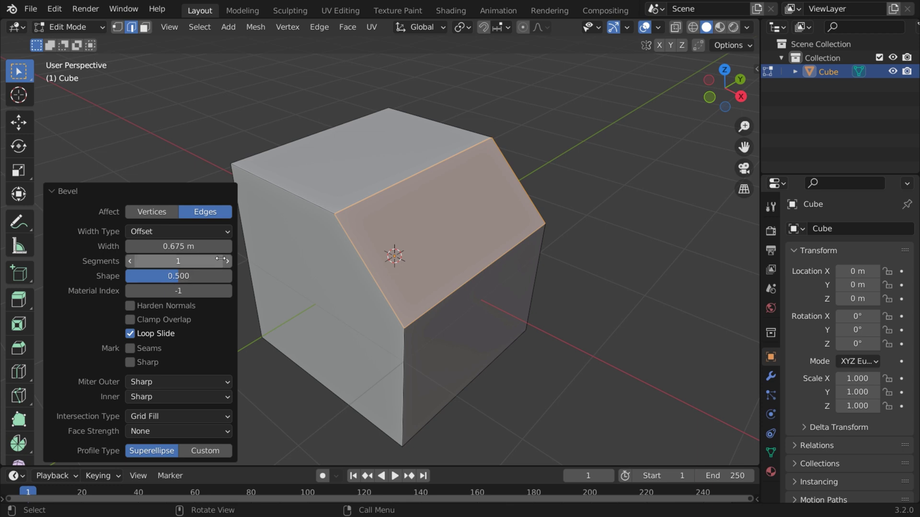
pyautogui.moveTo(228, 264); pyautogui.dragTo(238, 264)
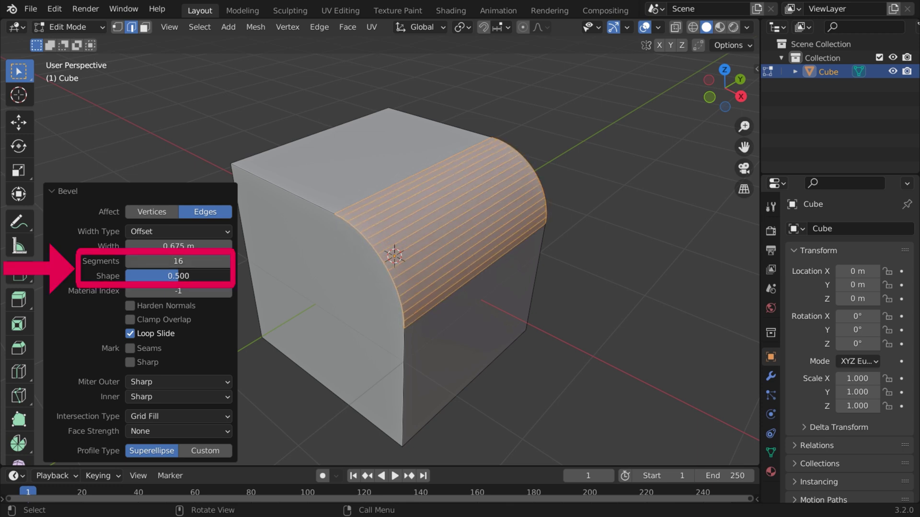
pyautogui.moveTo(178, 276)
pyautogui.mouseDown()
pyautogui.moveTo(142, 276)
pyautogui.moveTo(178, 276)
pyautogui.mouseUp()
# Step: Switch the cube's bevel to a custom profile and try the Crown Molding preset before applying Cornice Molding
pyautogui.click(208, 451)
pyautogui.moveTo(152, 388); pyautogui.dragTo(174, 270, button='middle')
pyautogui.click(170, 224)
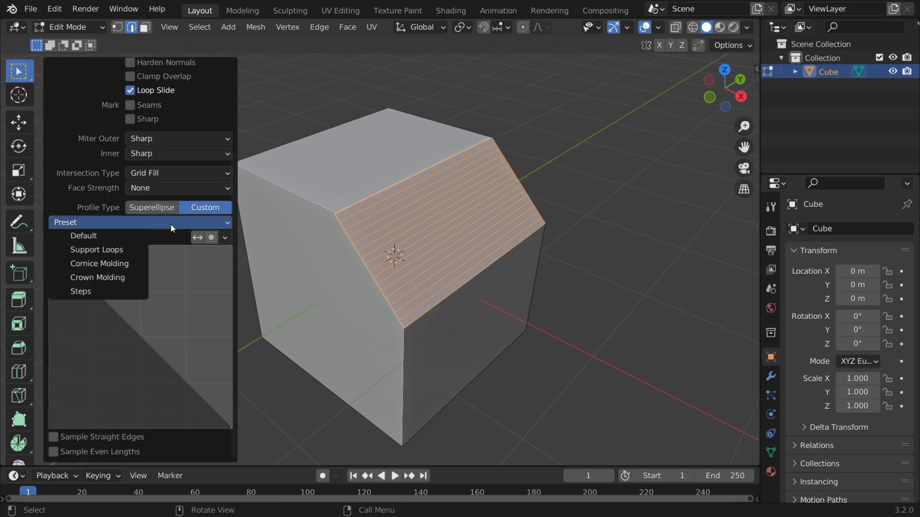
pyautogui.click(133, 281)
pyautogui.click(136, 231)
pyautogui.click(135, 264)
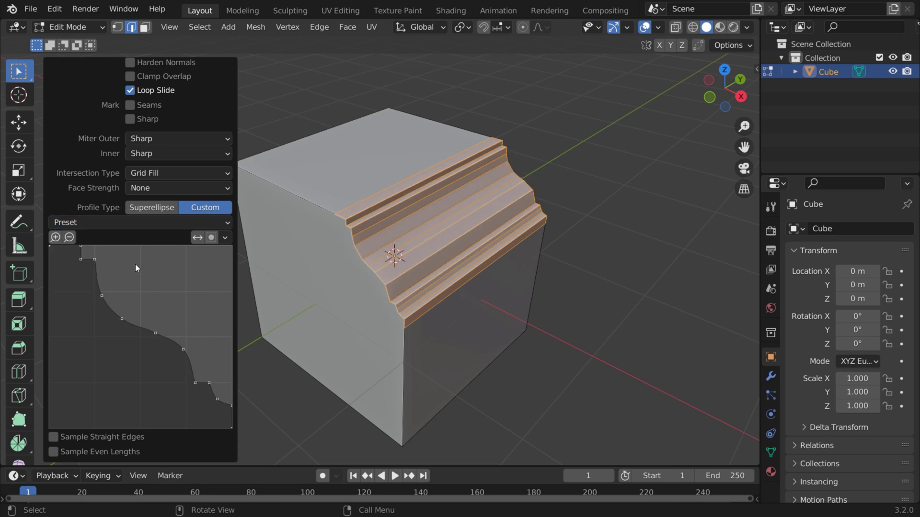
# Step: Apply the Support Loops preset to the cube's custom bevel profile, and reset the profile to the Default preset
pyautogui.click(146, 222)
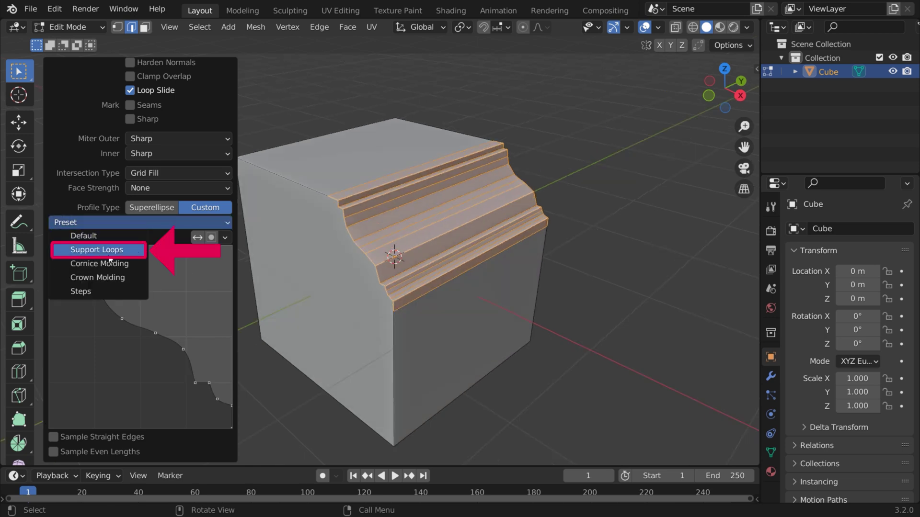
pyautogui.click(129, 252)
pyautogui.click(136, 224)
pyautogui.click(91, 236)
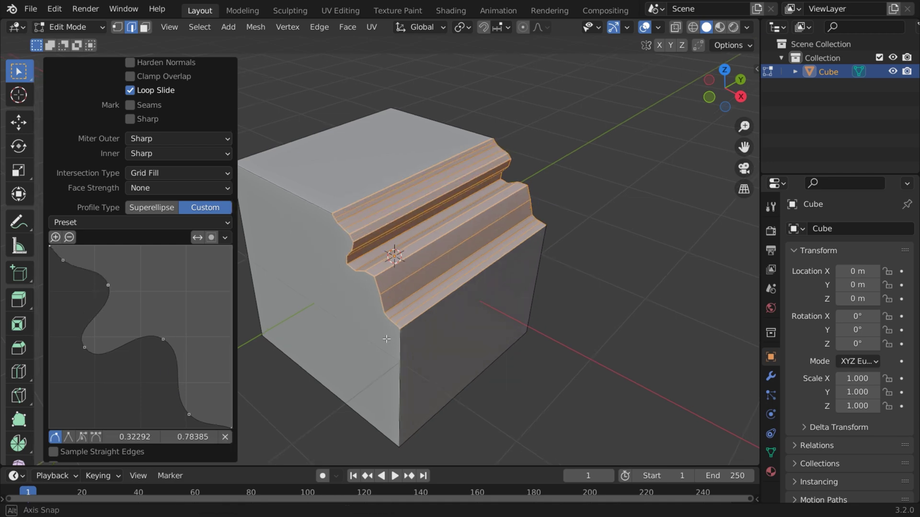
pyautogui.moveTo(386, 339); pyautogui.dragTo(184, 316, button='middle')
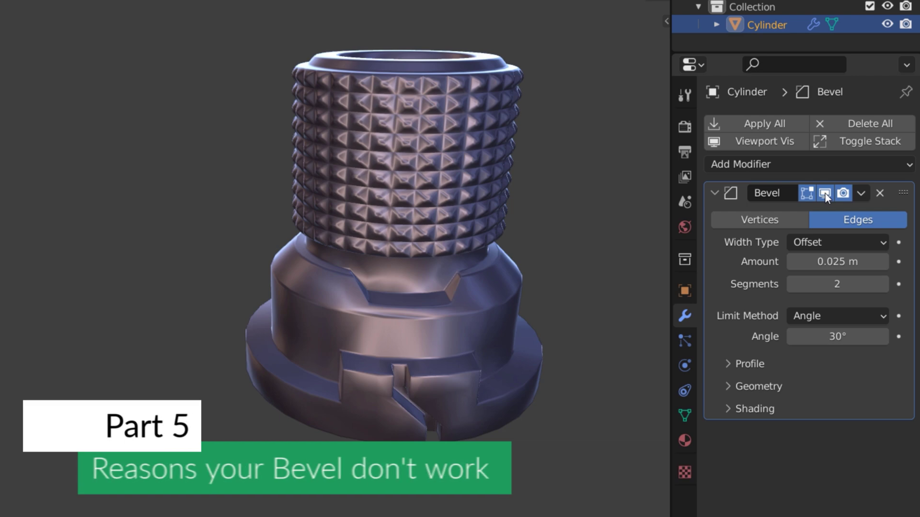
pyautogui.moveTo(660, 231); pyautogui.dragTo(15, 268, button='middle')
pyautogui.moveTo(402, 278); pyautogui.dragTo(297, 232, button='middle')
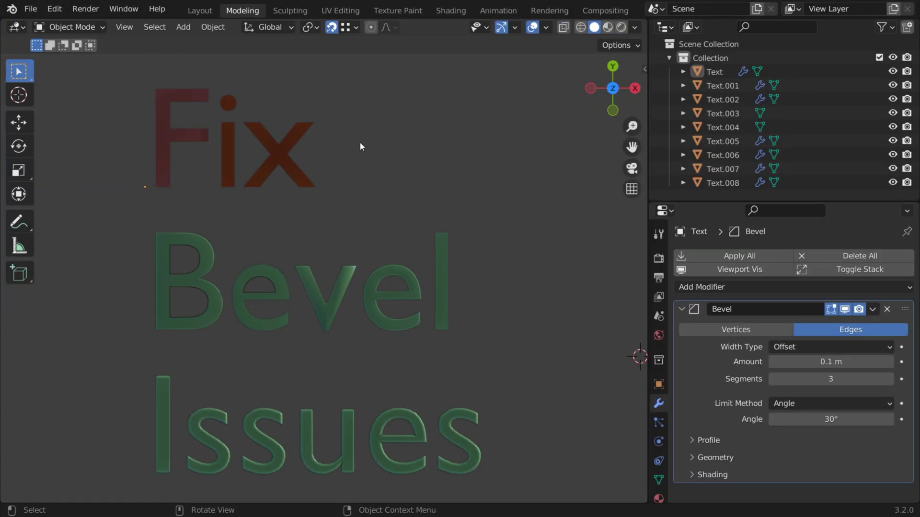
# Step: Connect the inner-corner vertex and the bottom-edge vertex on the letter F with a new edge, and return to Object Mode
pyautogui.click(195, 130)
pyautogui.press('KP_Decimal')
pyautogui.moveTo(194, 130); pyautogui.dragTo(156, 21, button='middle')
pyautogui.scroll(4, 149, 352)
pyautogui.press('Tab')
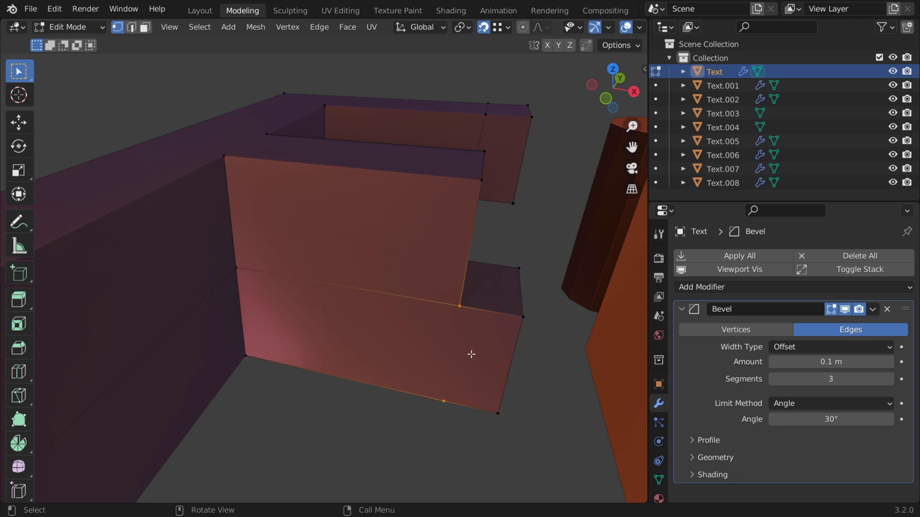
pyautogui.press('j')
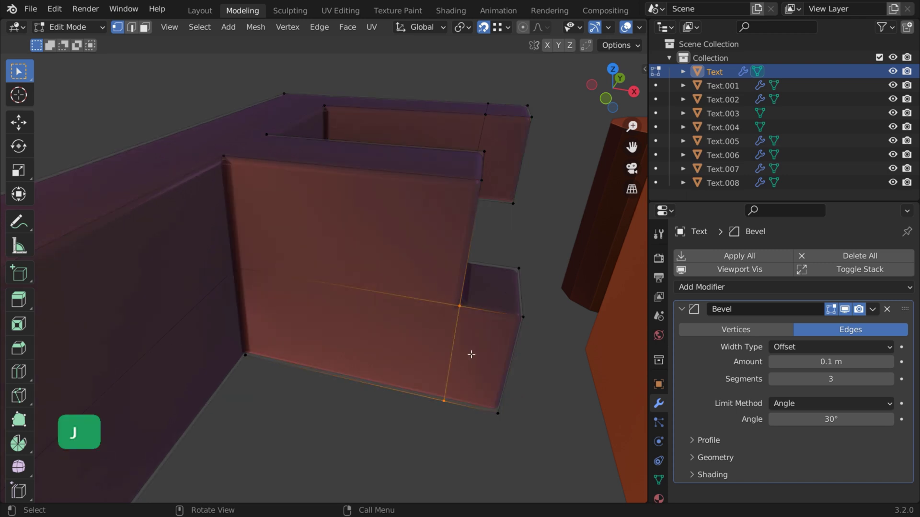
pyautogui.press('Tab')
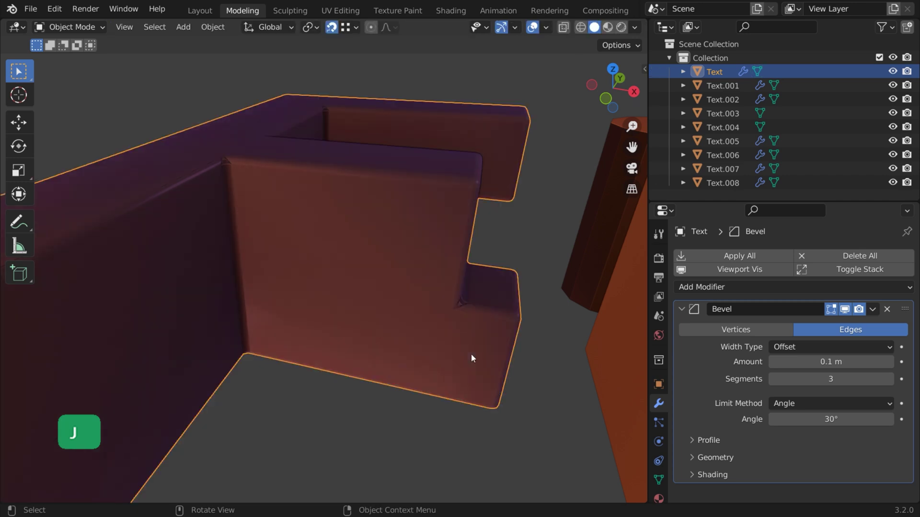
# Step: Select the letter B and move its Bevel modifier below the Boolean modifier in the stack
pyautogui.scroll(-5, 470, 353)
pyautogui.keyDown('shift'); pyautogui.moveTo(447, 193); pyautogui.dragTo(550, 120, button='middle'); pyautogui.keyUp('shift')
pyautogui.click(331, 287)
pyautogui.keyDown('shift'); pyautogui.moveTo(330, 288); pyautogui.dragTo(346, 254, button='middle'); pyautogui.keyUp('shift')
pyautogui.scroll(4, 346, 254)
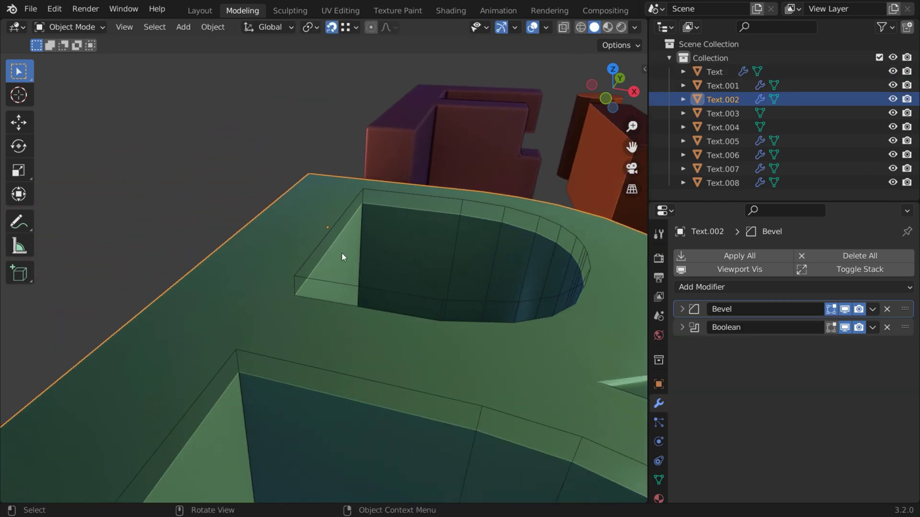
pyautogui.moveTo(905, 309); pyautogui.dragTo(907, 356)
# Step: Select the Boolean cutter in the rounded hole of the letter B and nudge it slightly
pyautogui.keyDown('shift'); pyautogui.moveTo(566, 331); pyautogui.dragTo(375, 309, button='middle'); pyautogui.keyUp('shift')
pyautogui.scroll(-2, 390, 330)
pyautogui.click(442, 272)
pyautogui.press('g')
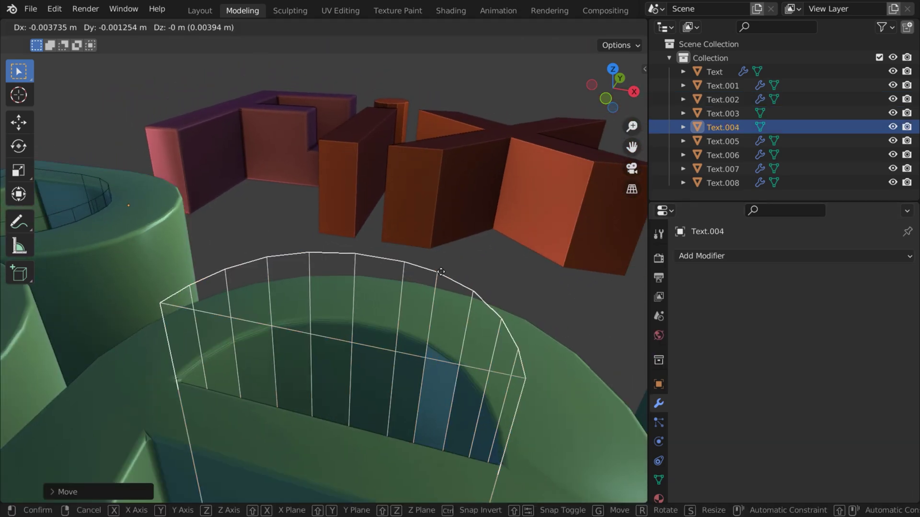
pyautogui.click(441, 271)
# Step: Open the letter V's mesh for editing and try moving the upper vertex at its pointed end, cancelling the move
pyautogui.moveTo(292, 424); pyautogui.dragTo(385, 430, button='middle')
pyautogui.click(385, 429)
pyautogui.press('Tab')
pyautogui.press('g')
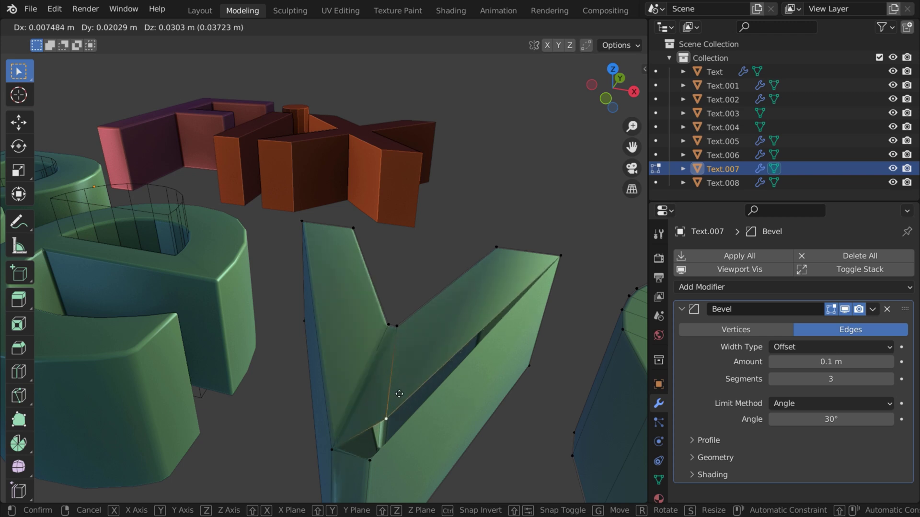
pyautogui.rightClick(393, 418)
# Step: Merge all of the letter V's vertices by distance and return to Object Mode
pyautogui.keyDown('shift'); pyautogui.moveTo(392, 419); pyautogui.dragTo(398, 381, button='middle'); pyautogui.keyUp('shift')
pyautogui.press('a')
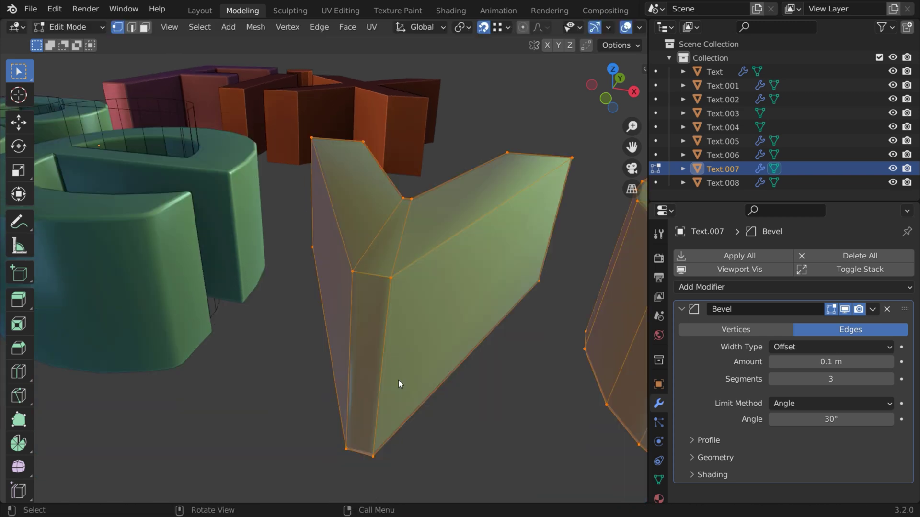
pyautogui.press('m')
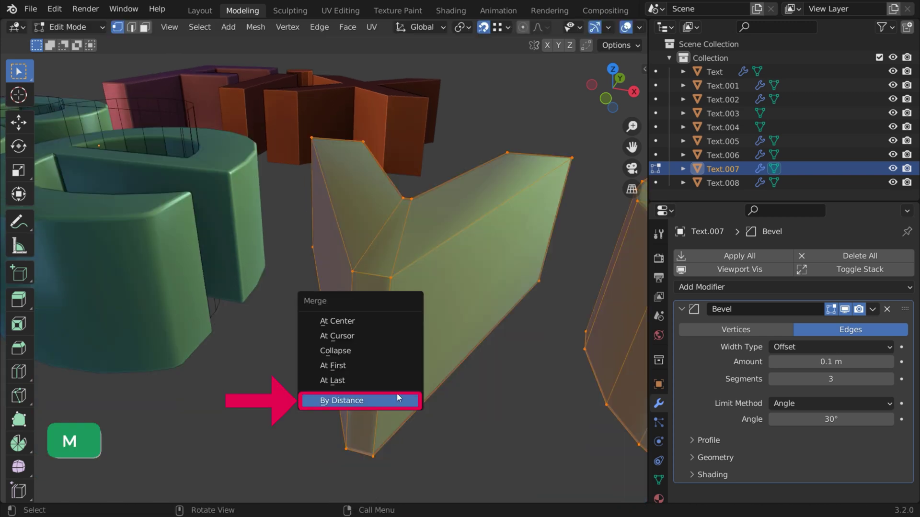
pyautogui.click(397, 398)
pyautogui.scroll(2, 269, 445)
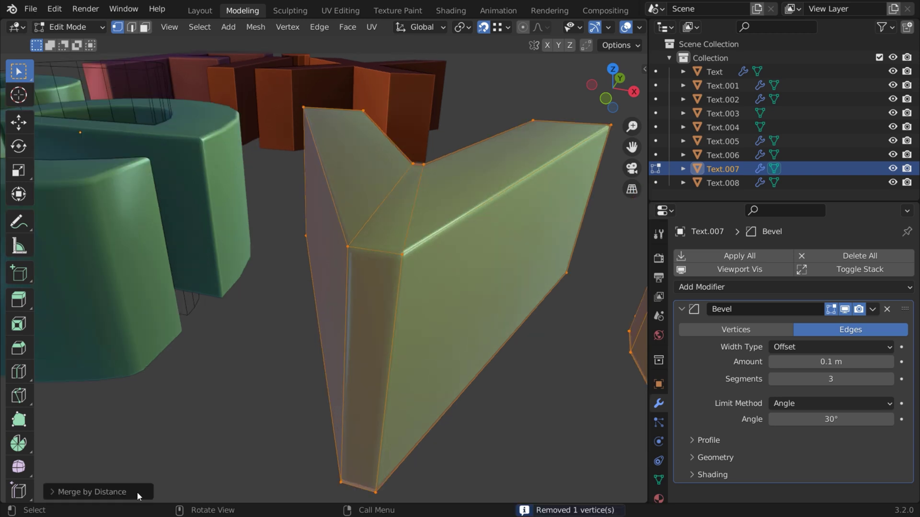
pyautogui.click(138, 493)
pyautogui.moveTo(173, 460)
pyautogui.mouseDown()
pyautogui.moveTo(219, 460)
pyautogui.moveTo(173, 460)
pyautogui.mouseUp()
pyautogui.press('Tab')
# Step: Edge-slide the selected end edges of the bar-shaped mesh in Edit Mode, and return to Object Mode
pyautogui.keyDown('shift'); pyautogui.moveTo(522, 425); pyautogui.dragTo(297, 417, button='middle'); pyautogui.keyUp('shift')
pyautogui.click(288, 312)
pyautogui.press('Tab')
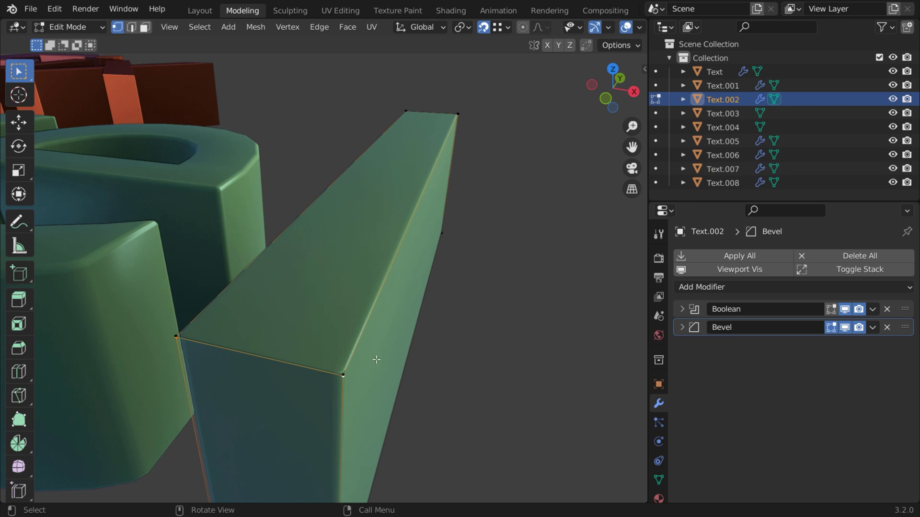
pyautogui.press('g')
pyautogui.press('g')
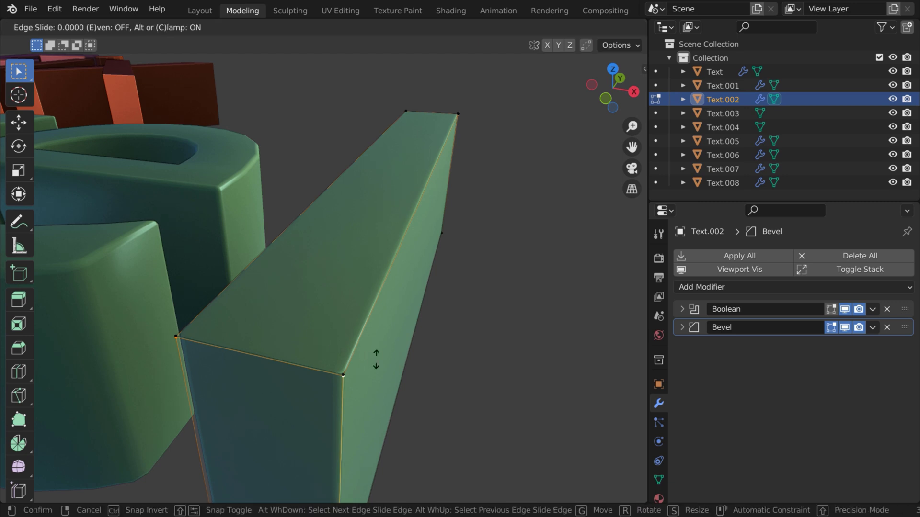
pyautogui.click(375, 374)
pyautogui.press('Tab')
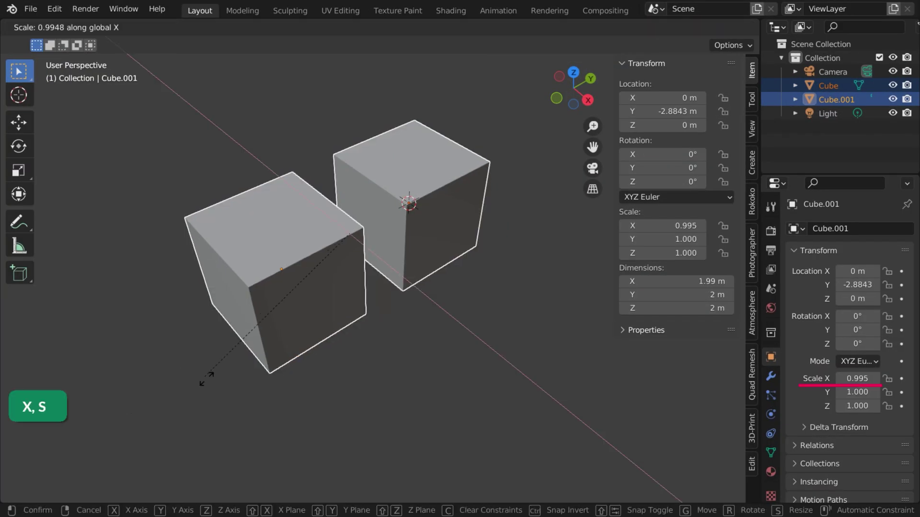
# Step: Stretch both cubes to a scale of 3.420 along X, and apply the scale on the front block only
pyautogui.click(435, 300)
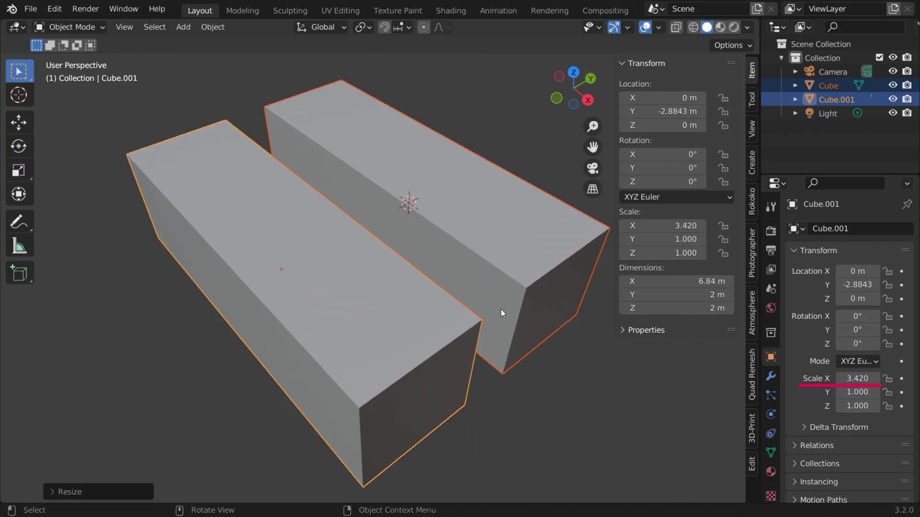
pyautogui.hotkey('ctrl', 'a')
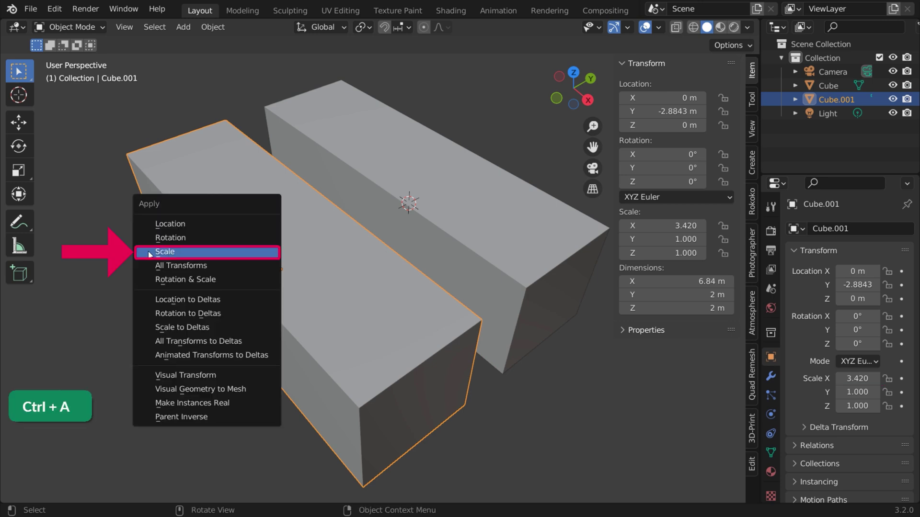
pyautogui.click(211, 250)
# Step: Bevel the front block's upper end edge about 1.2 m wide with one segment, and return to Object Mode
pyautogui.press('Tab')
pyautogui.hotkey('ctrl', 'b')
pyautogui.click(381, 269)
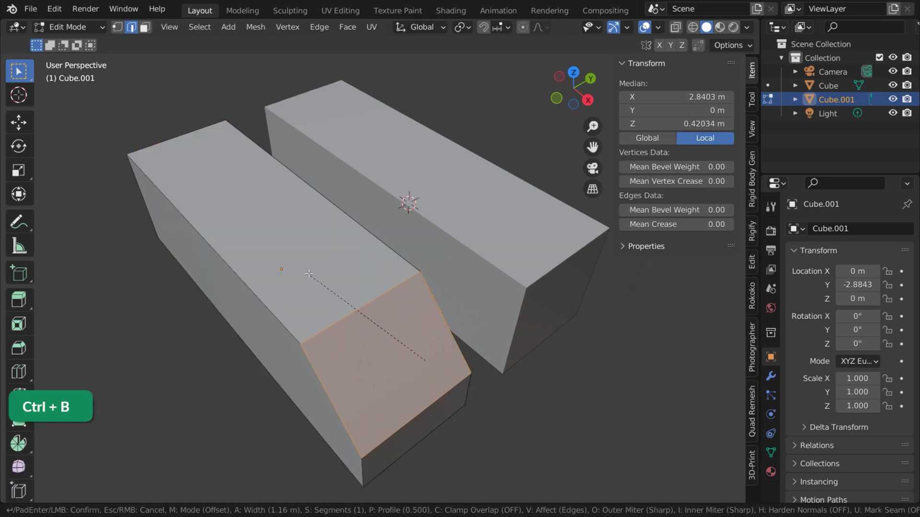
pyautogui.press('Tab')
# Step: Bevel the matching upper end edge of the rear block with one segment, without applying its scale
pyautogui.click(463, 260)
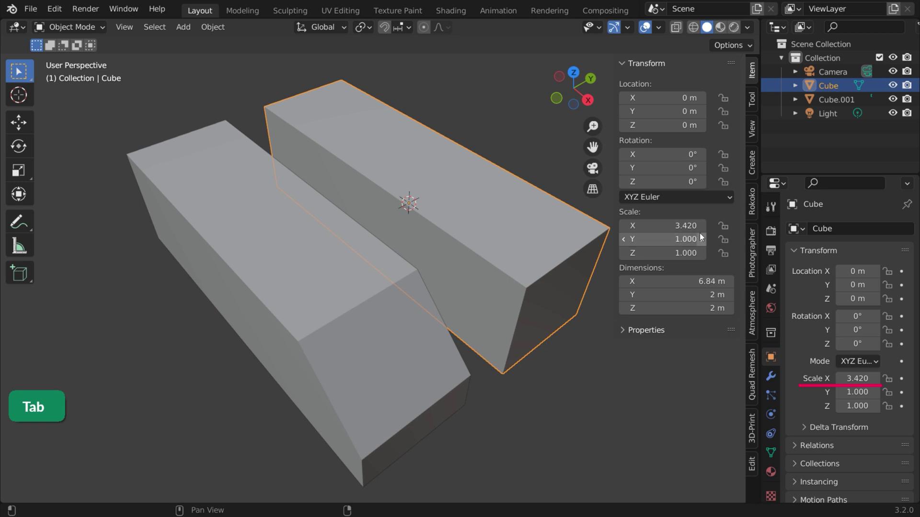
pyautogui.press('Tab')
pyautogui.hotkey('ctrl', 'b')
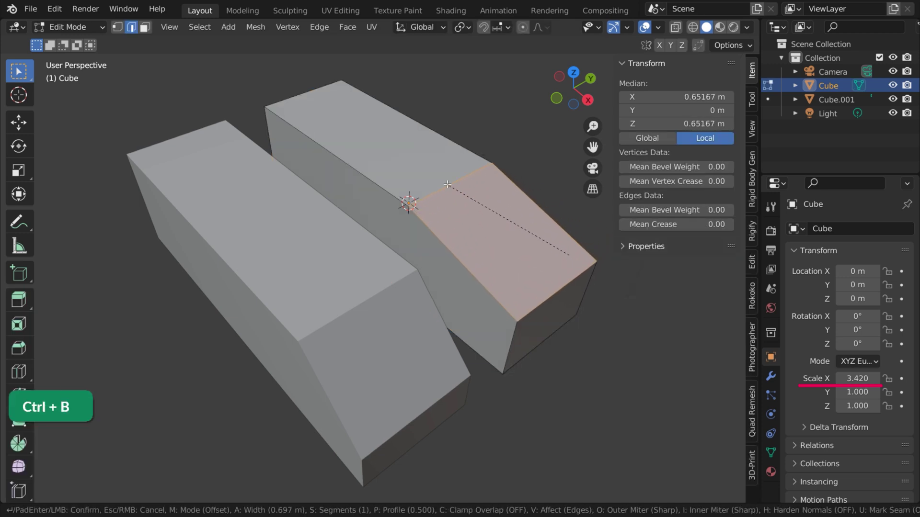
pyautogui.click(396, 150)
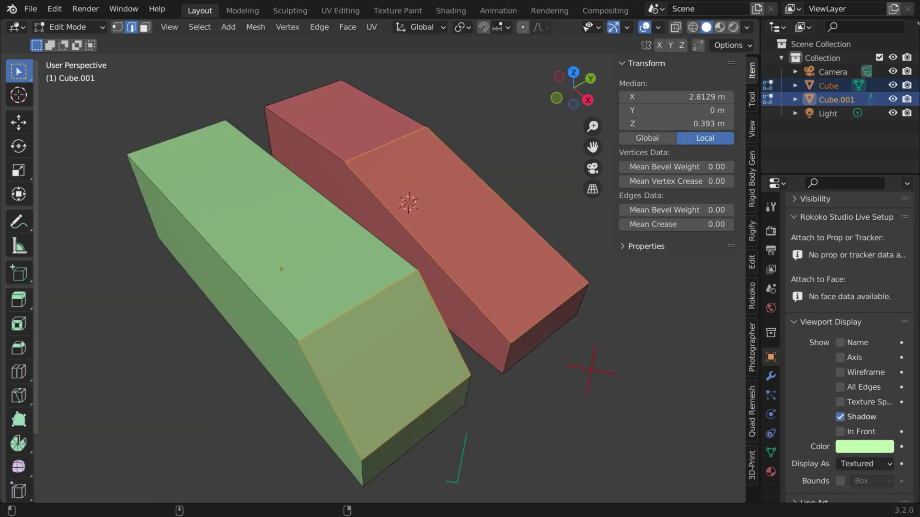